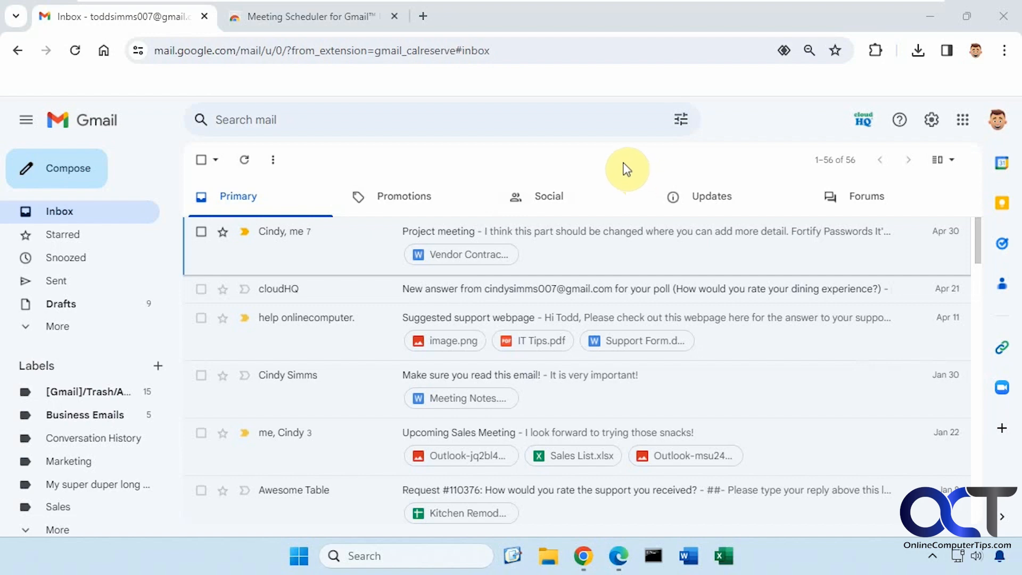
Add the Meeting Scheduler for Gmail extension by cloudHQ to Chrome and dismiss its added notification and welcome message
left_click(337, 21)
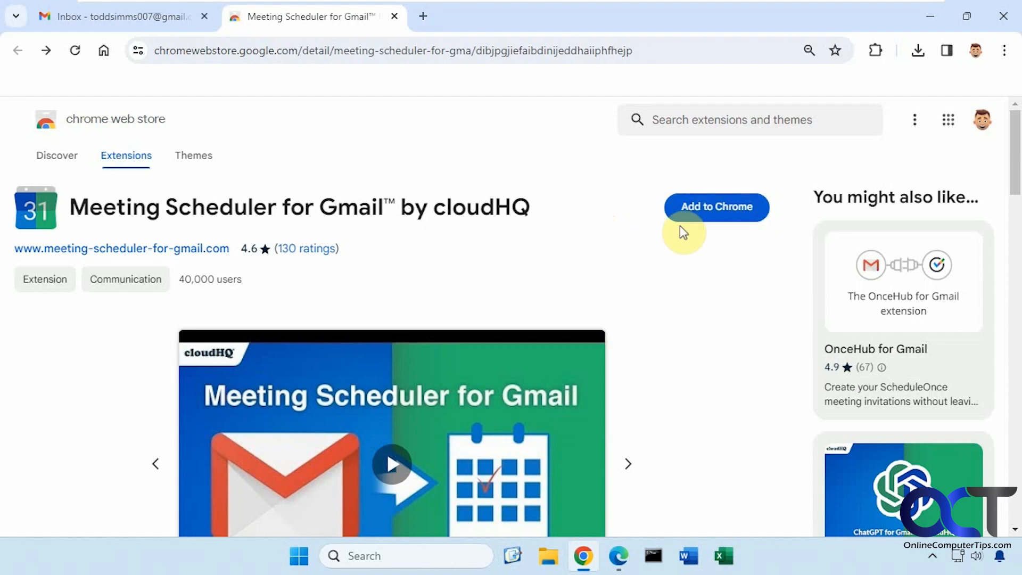
left_click(708, 209)
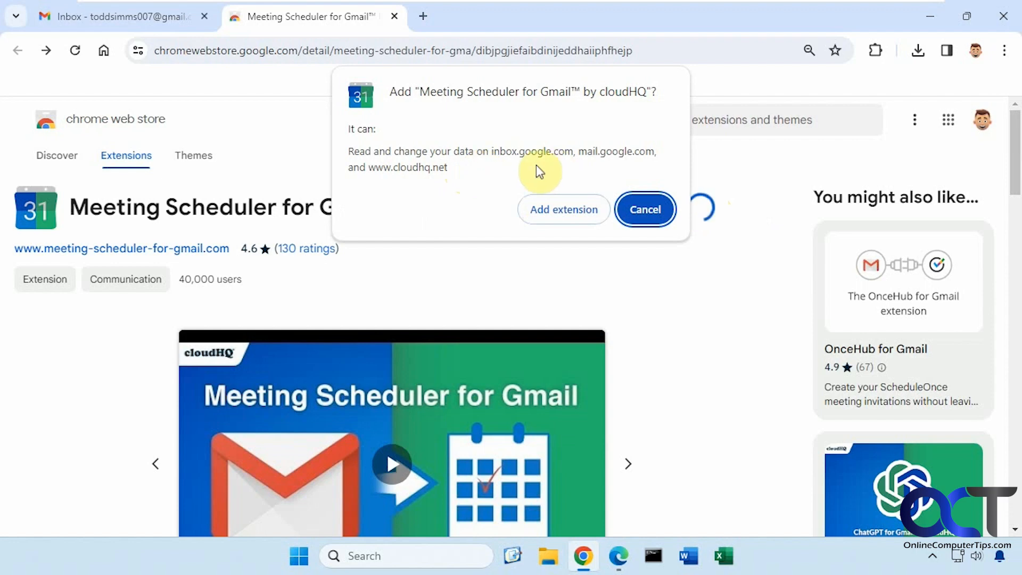
left_click(559, 209)
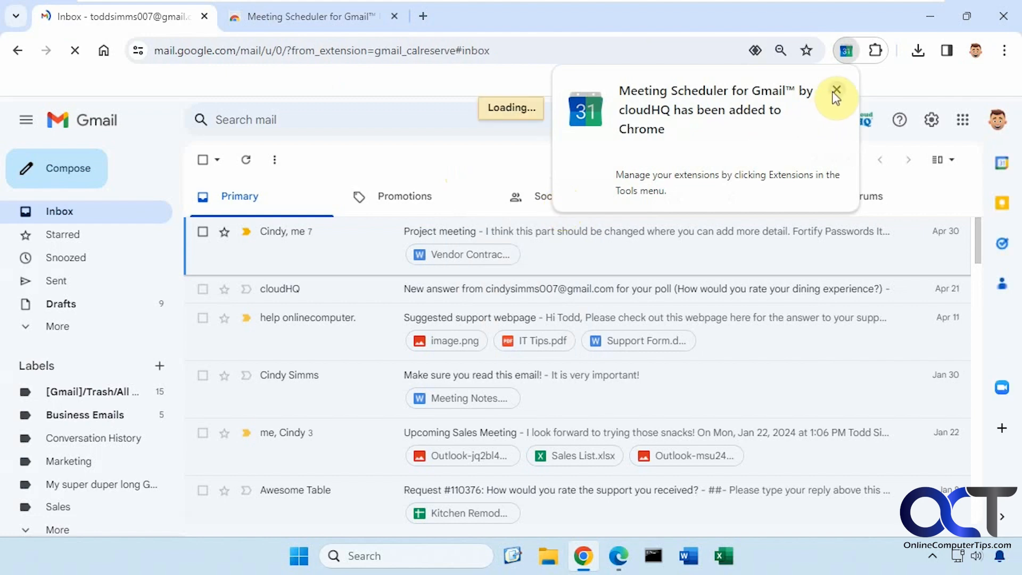
left_click(835, 90)
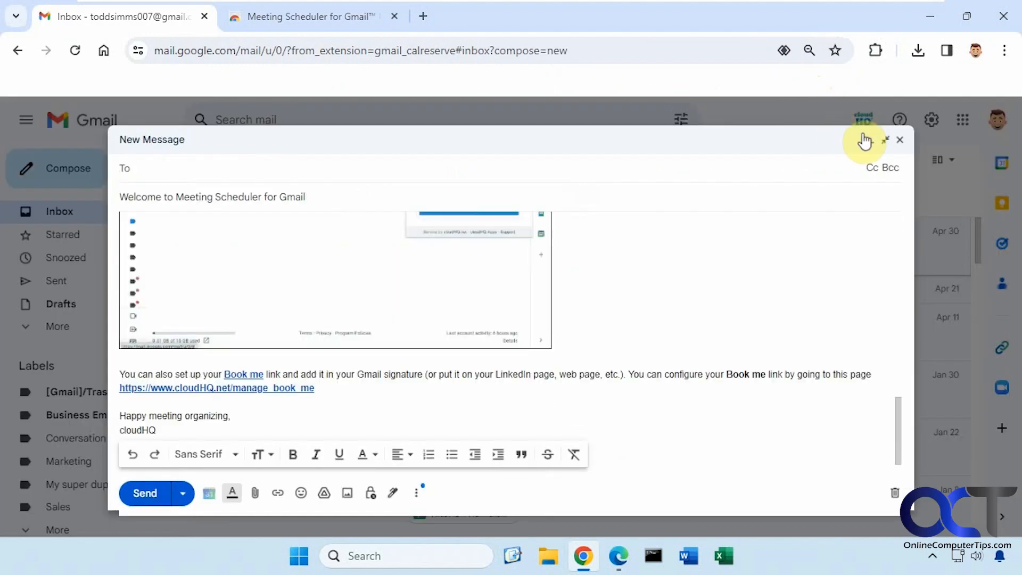
left_click(900, 140)
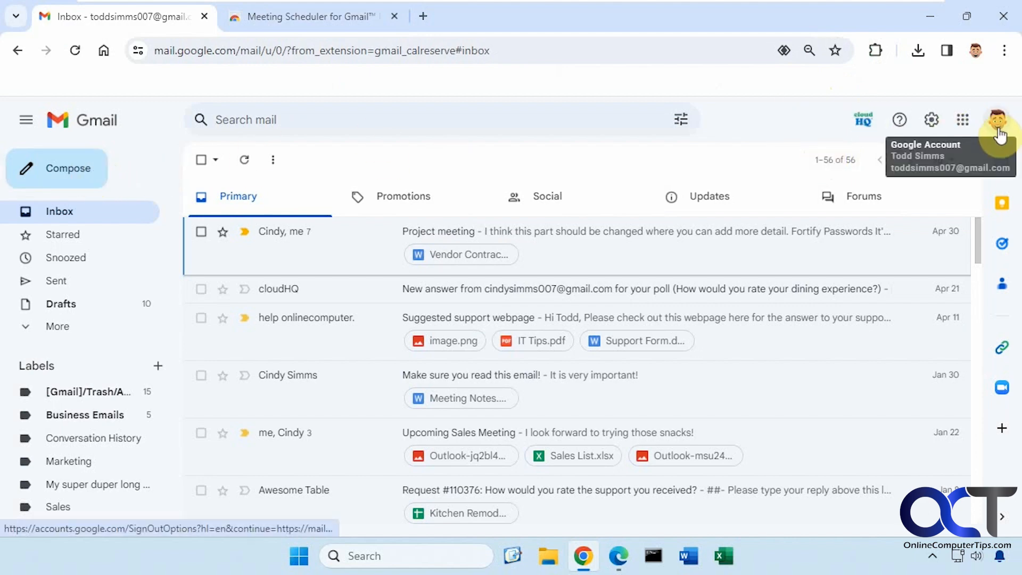
Switch to Microsoft Edge to check which Google account its Gmail inbox uses, and return to Chrome
left_click(617, 556)
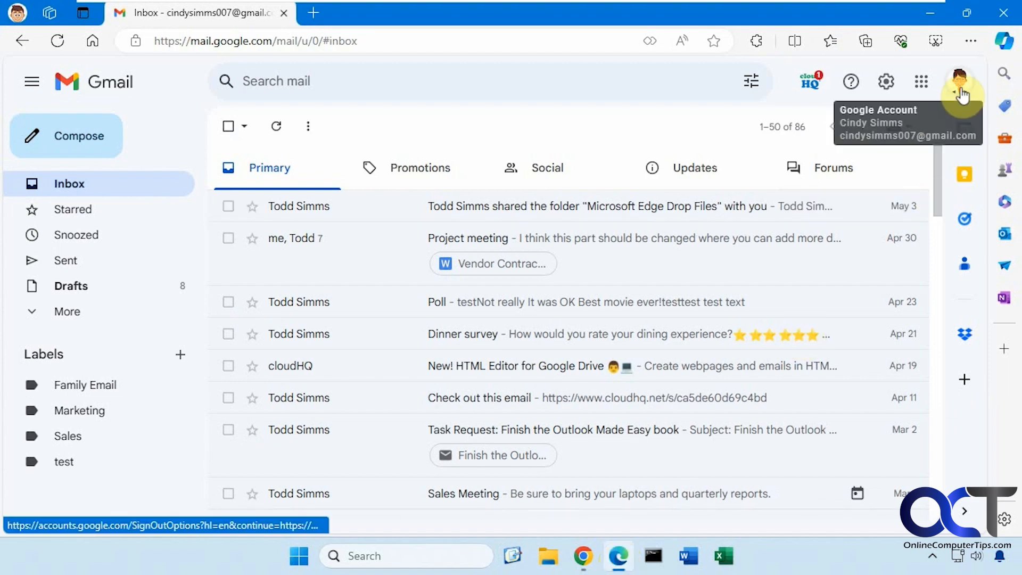
left_click(585, 558)
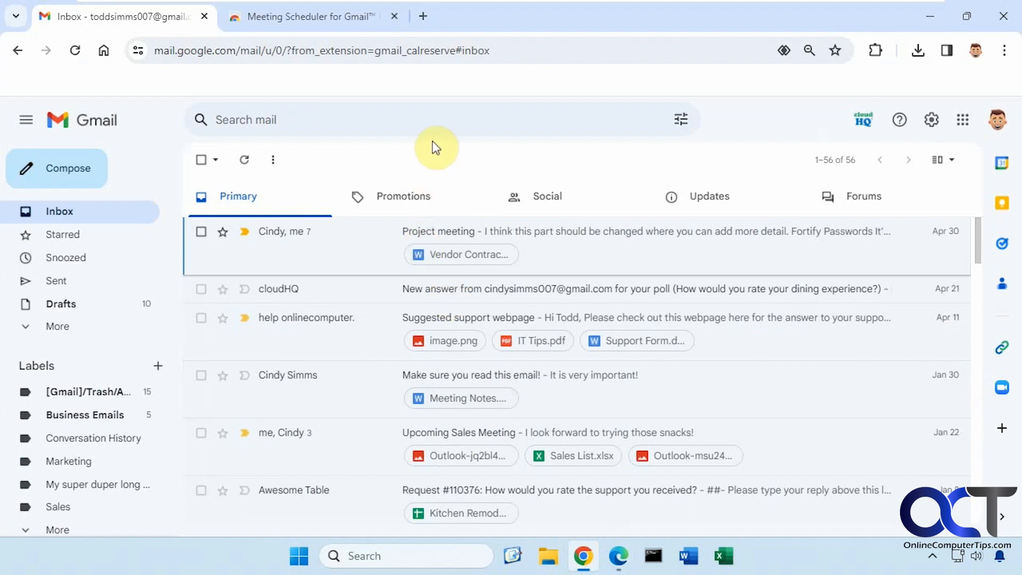
Start a new email and address it to the first suggested contact beginning with "c"
left_click(91, 170)
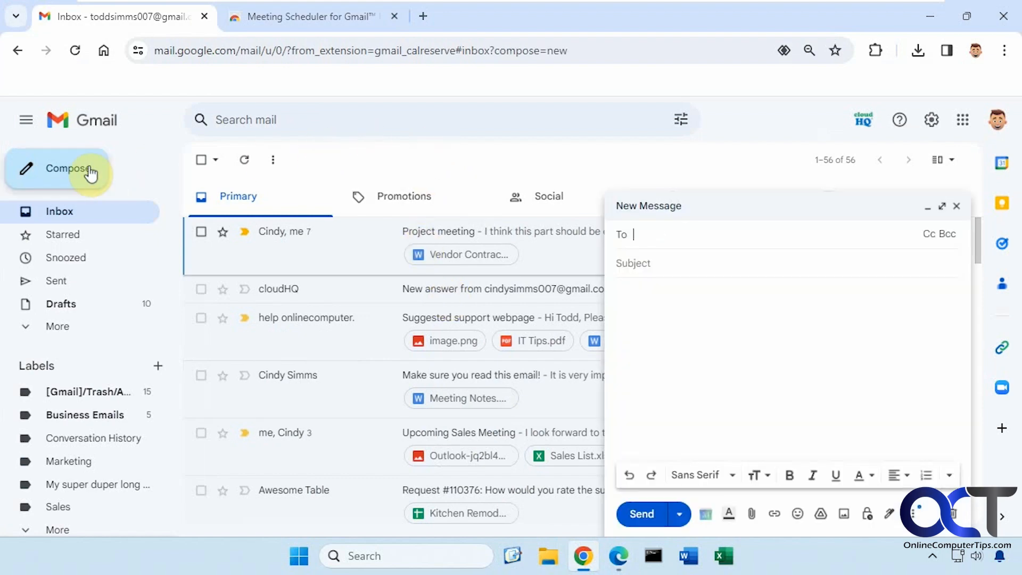
type("c")
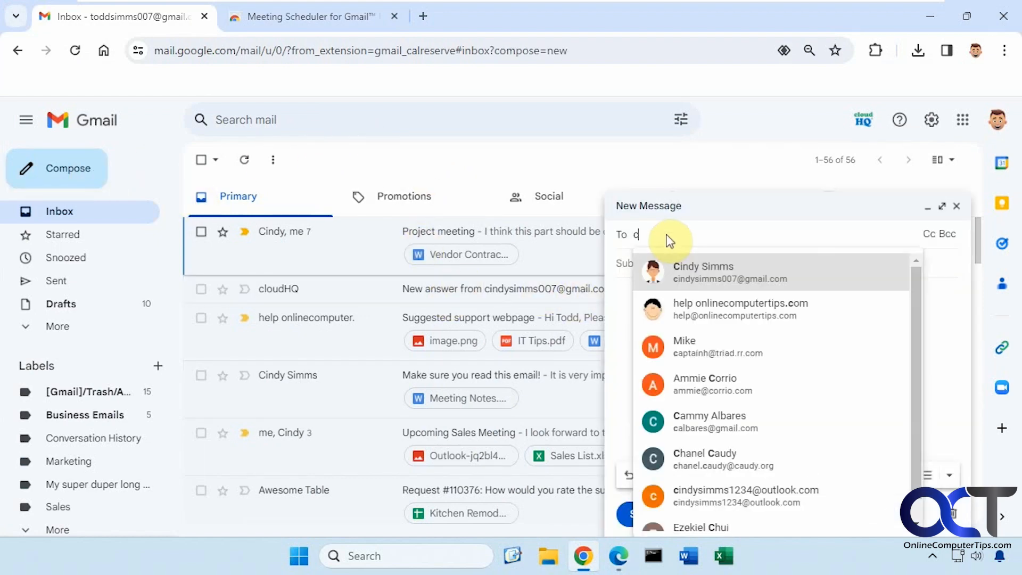
left_click(686, 272)
Give the email the subject "HR Meeting" and the message "Please pick a time that works for you."
left_click(675, 277)
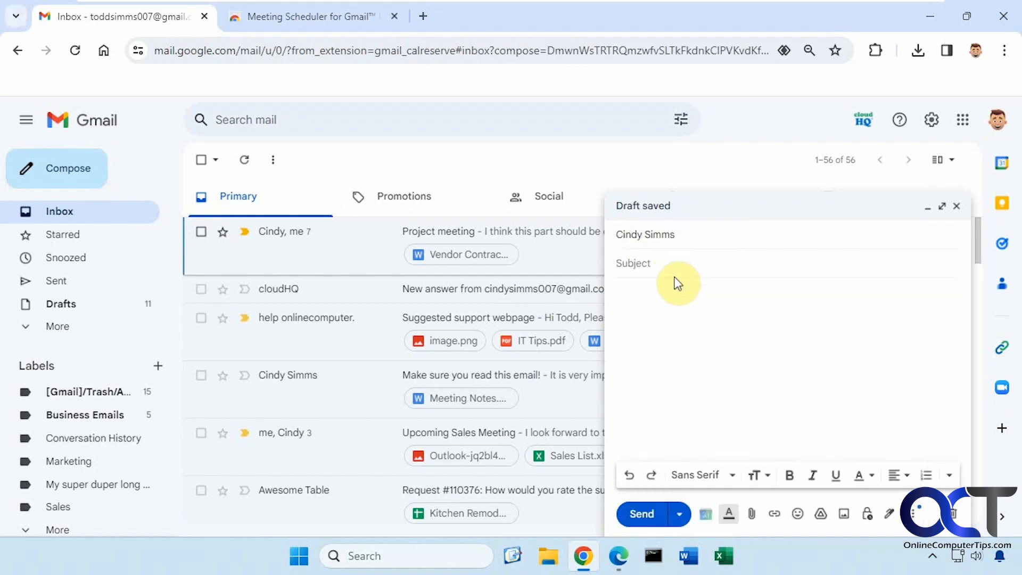
type("HR Meeting")
left_click(651, 286)
type("Please pick")
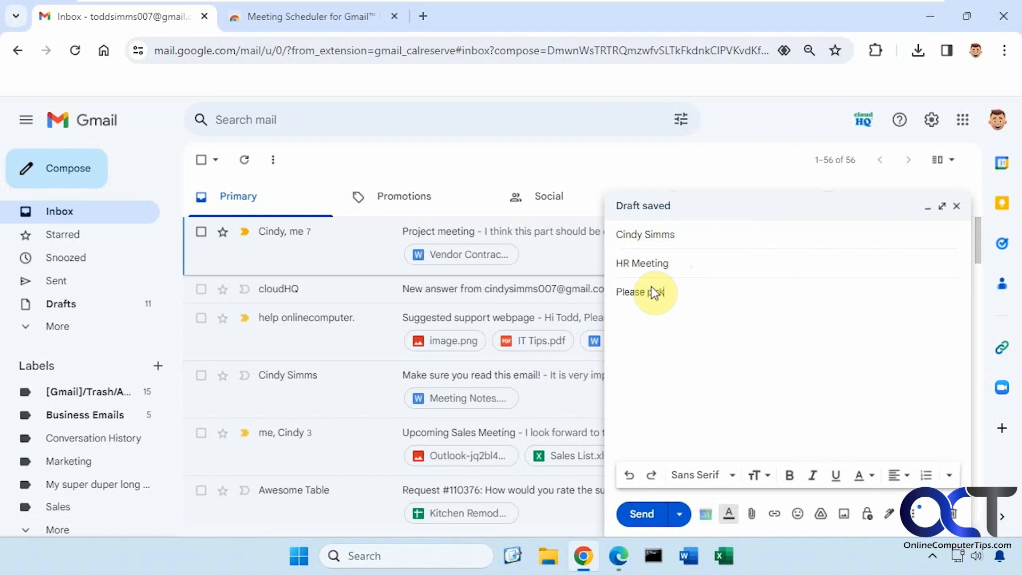
type(" a time that works")
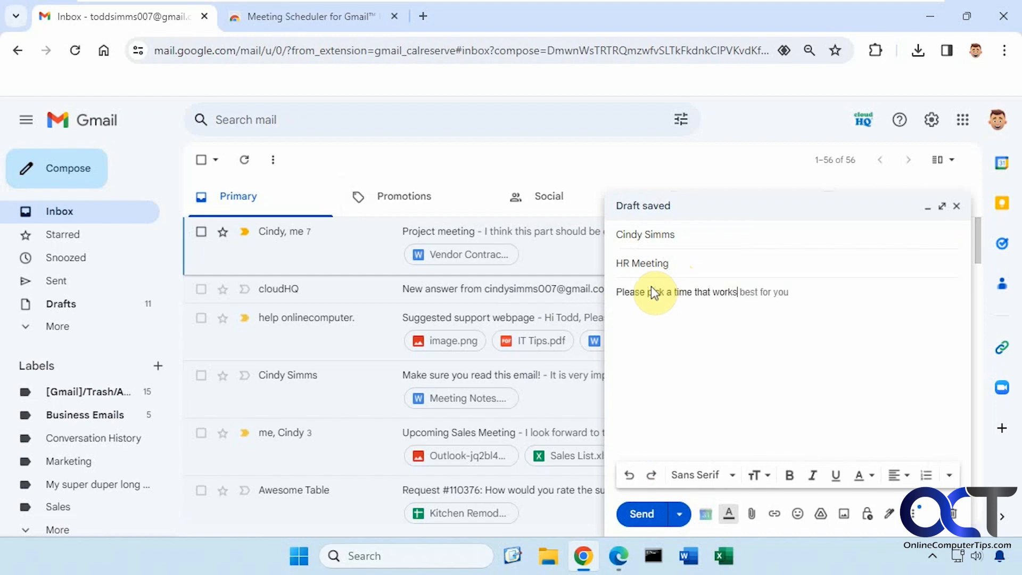
type(" for you.")
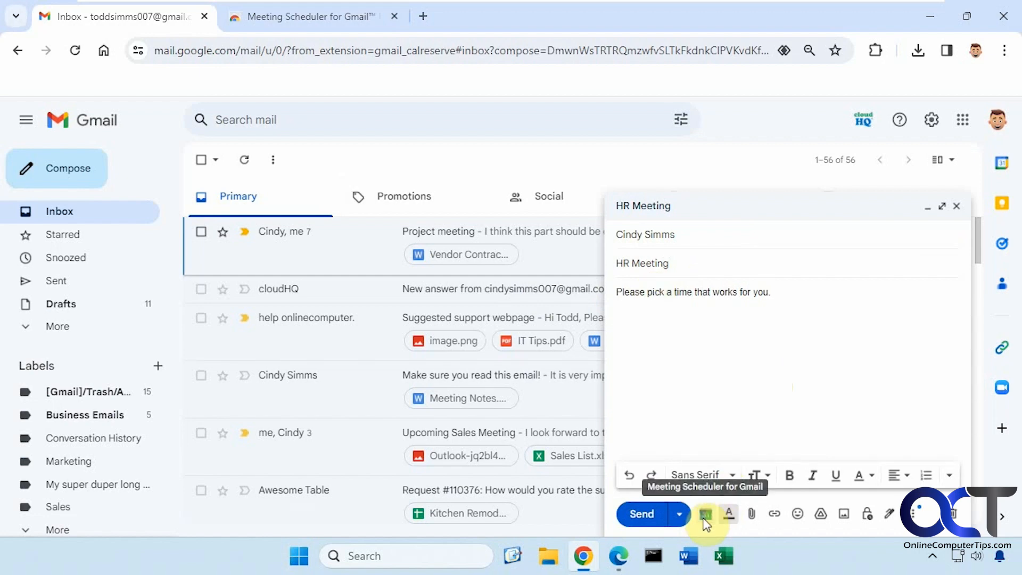
Open Meeting Scheduler from the draft and set the meeting title to "HR Meeting" and the description to "HR Planning Meeting", keeping My Calendar
left_click(706, 514)
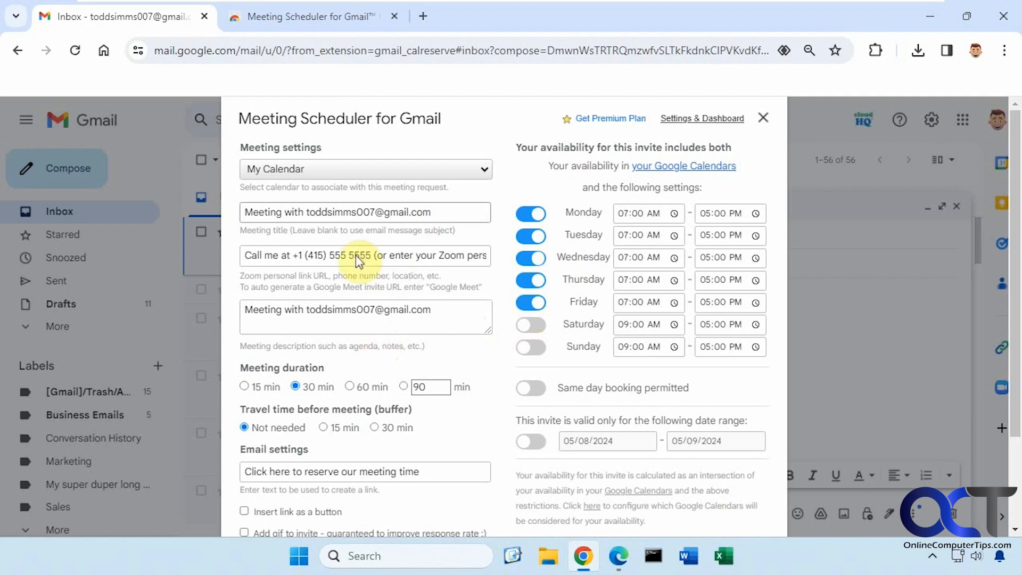
left_click(330, 174)
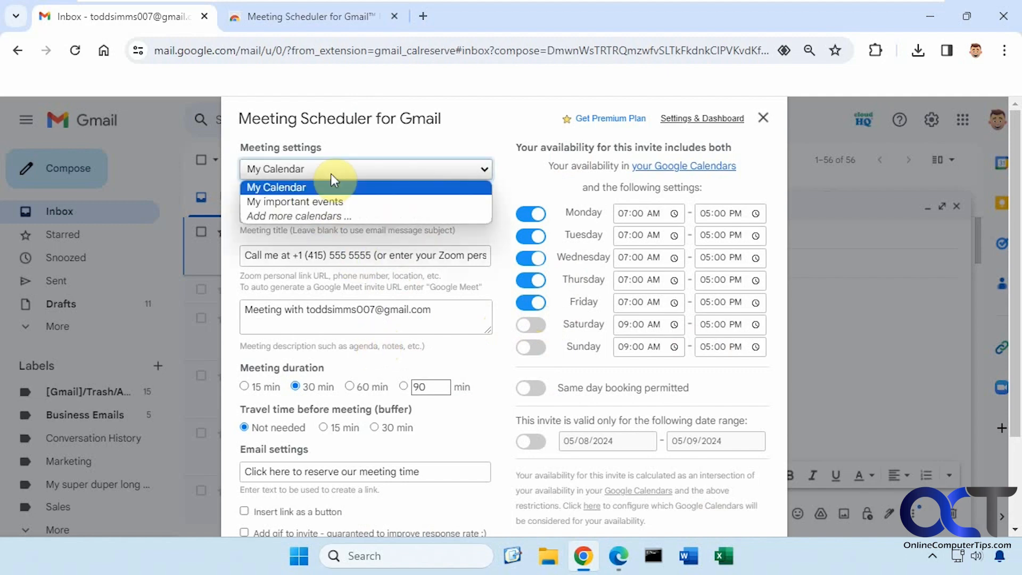
left_click(331, 175)
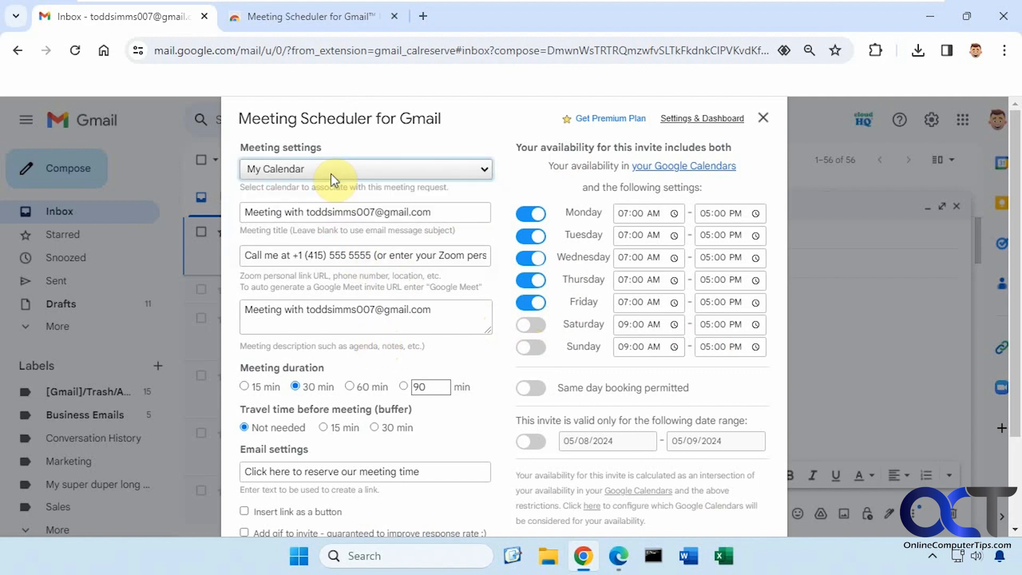
left_click_drag(432, 211, 234, 221)
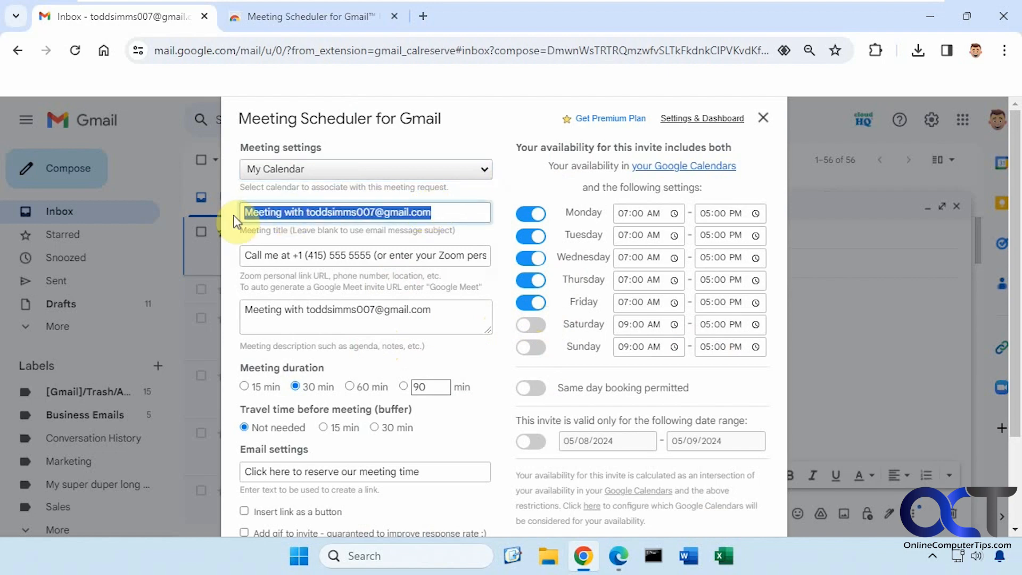
type("HR Meeting")
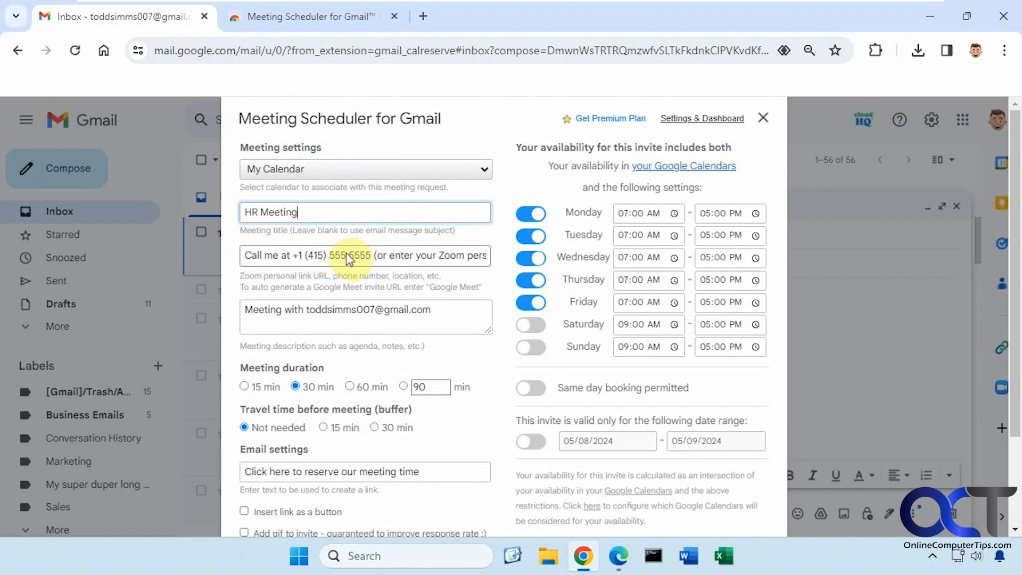
left_click_drag(439, 311, 228, 308)
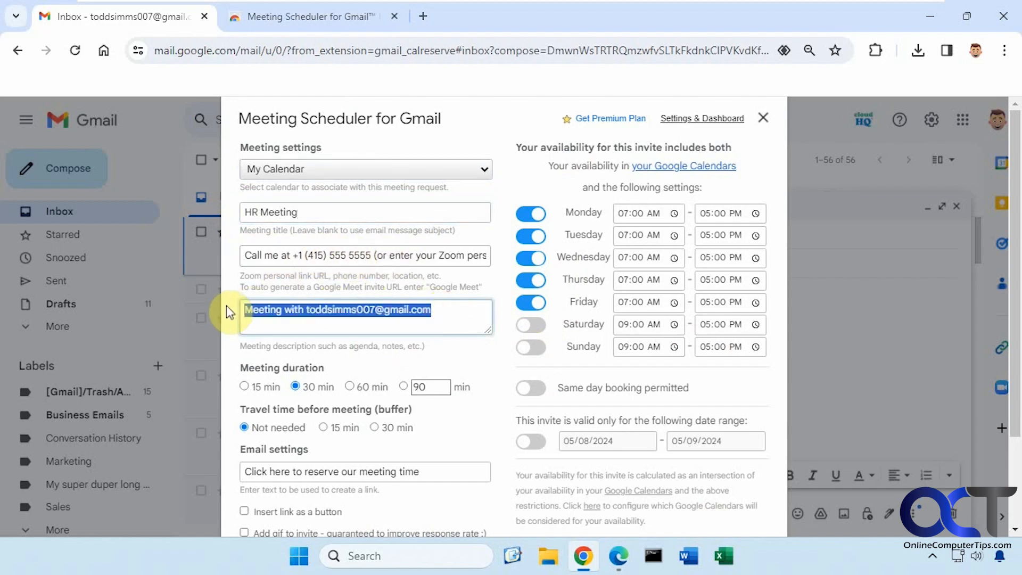
type("HR Plan")
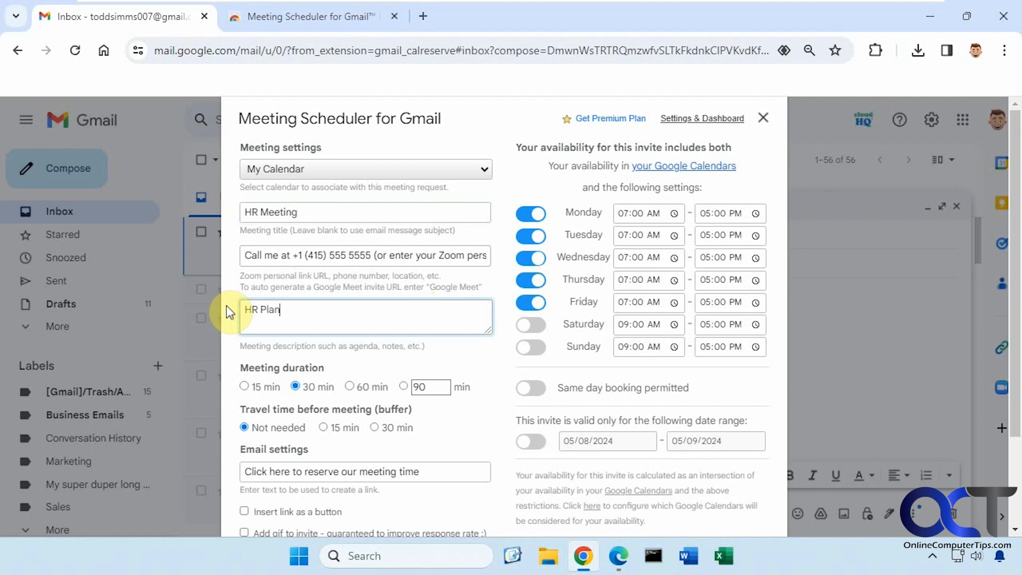
type("ning Meeting")
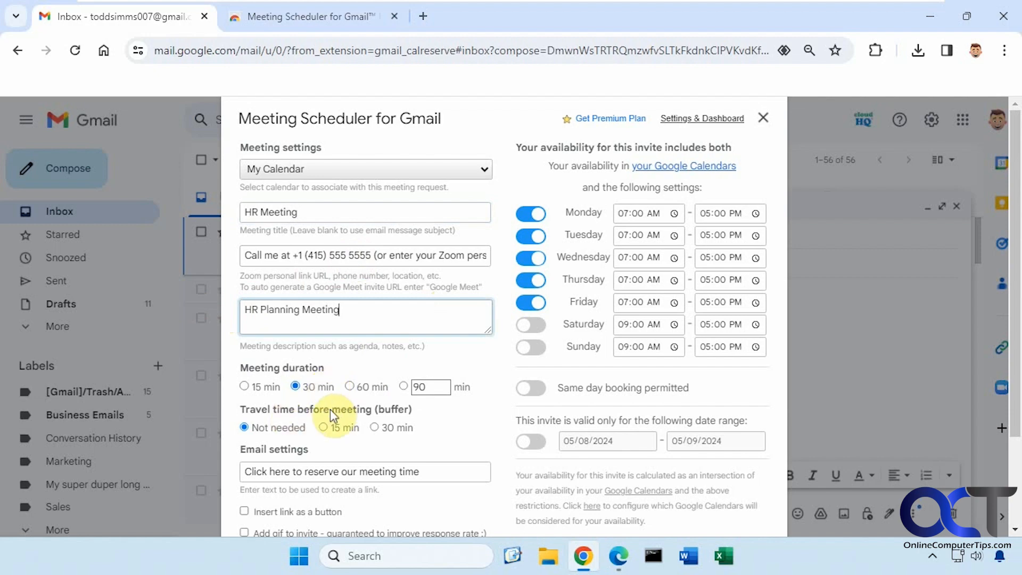
Enable inserting the meeting invite link as a button in the email settings
scroll(373, 424, "down", 2)
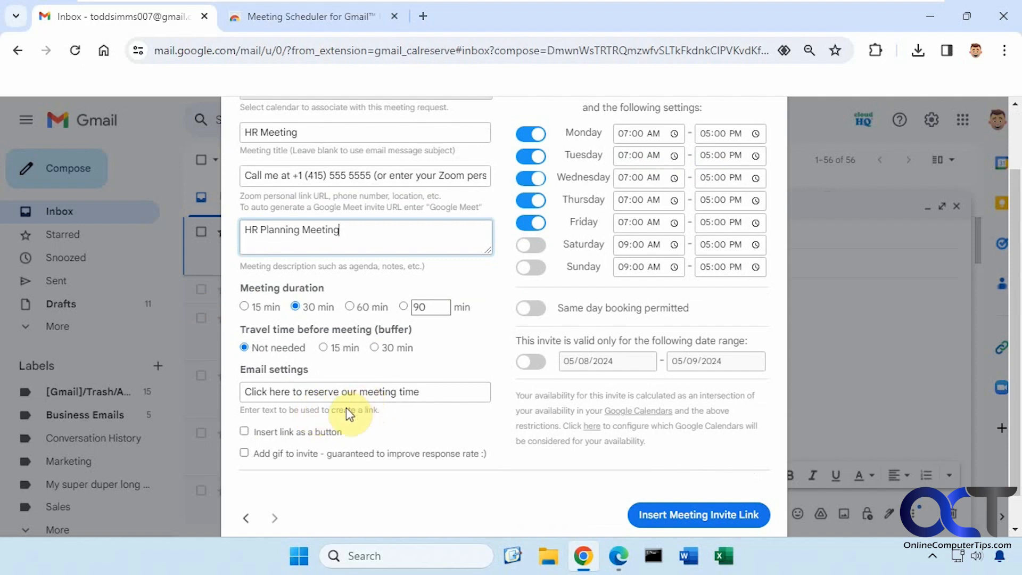
left_click(244, 431)
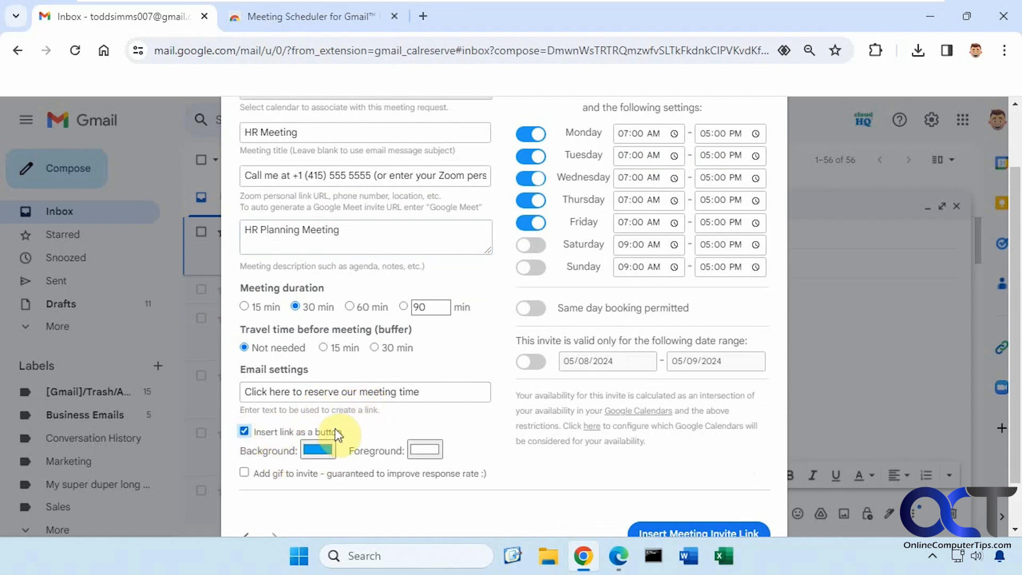
scroll(353, 425, "down", 1)
Turn off the invite's availability for Monday, Thursday and Friday
scroll(538, 452, "up", 3)
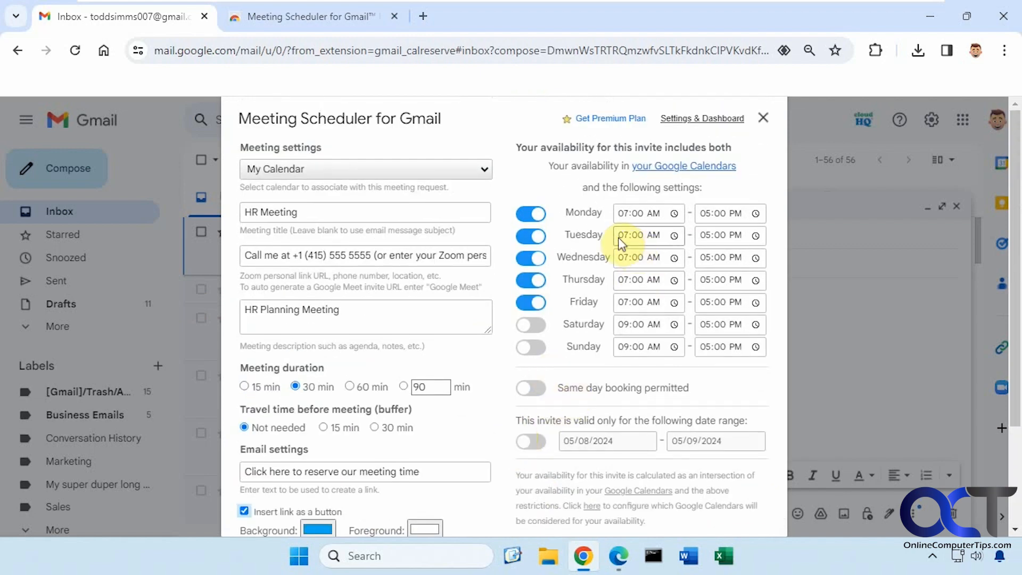
left_click(529, 214)
left_click(531, 280)
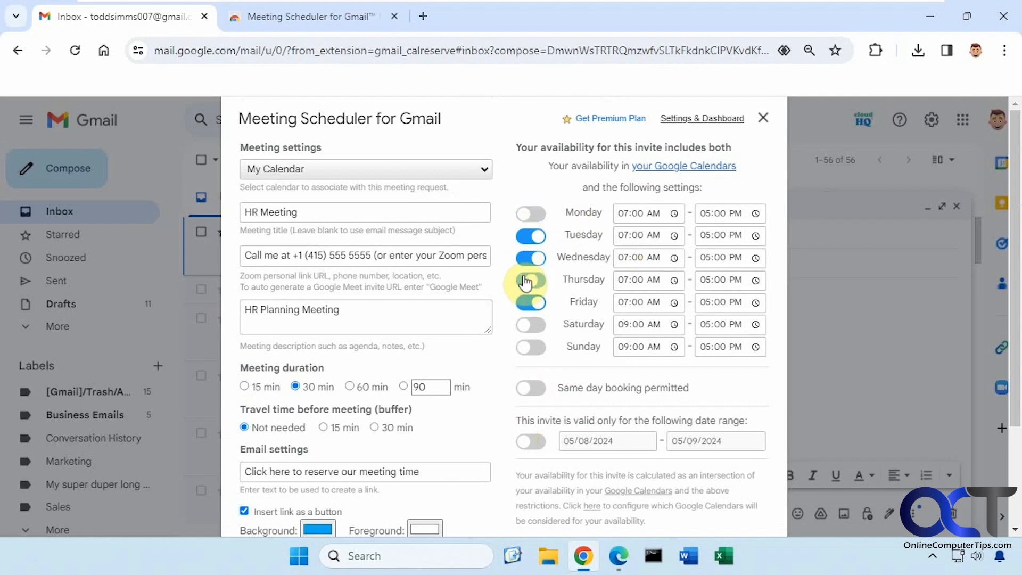
left_click(531, 302)
Set Tuesday's availability to 08:00 AM through 11:00 AM
left_click(673, 235)
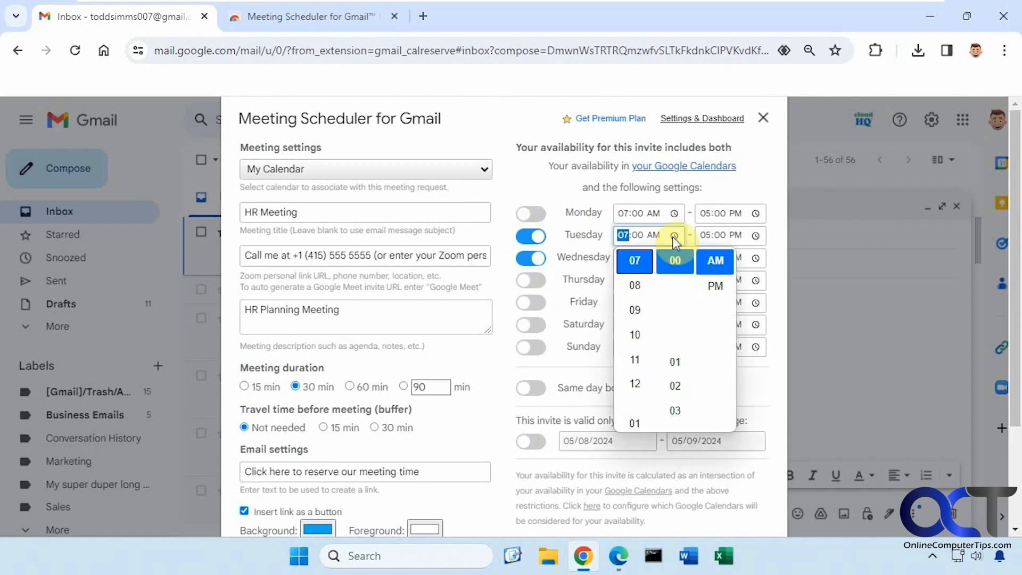
left_click(637, 281)
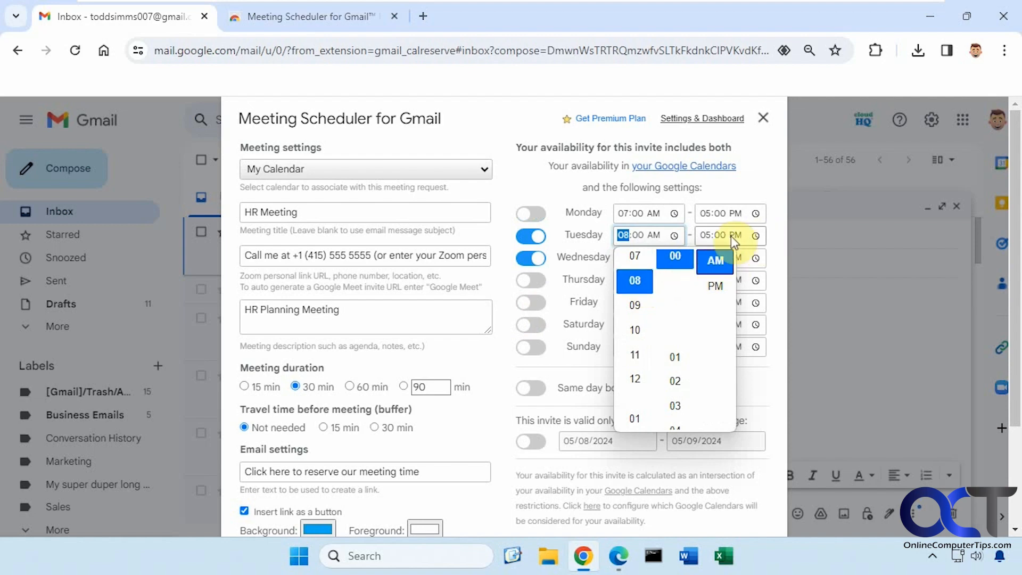
left_click(707, 235)
left_click(752, 236)
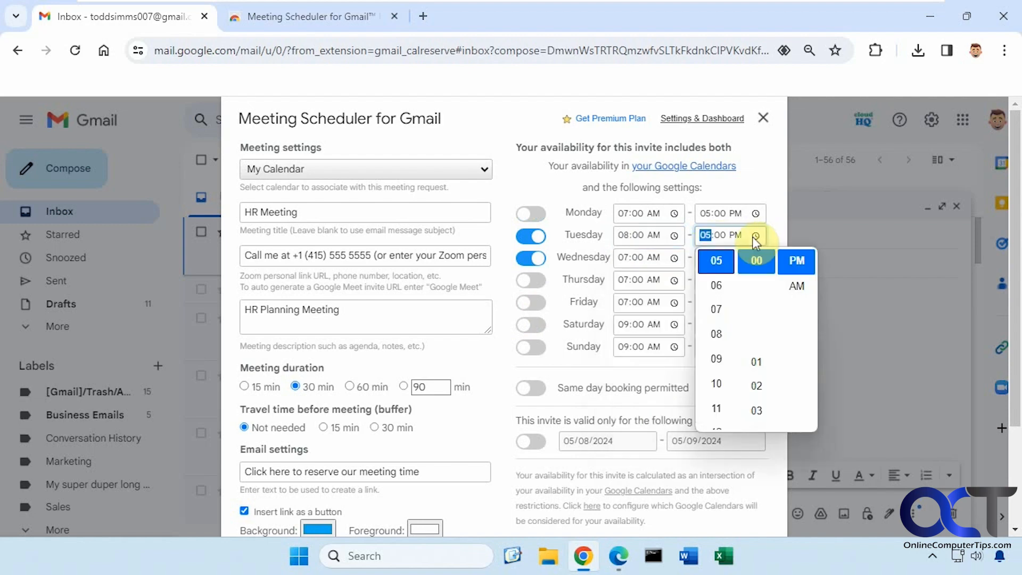
left_click(716, 406)
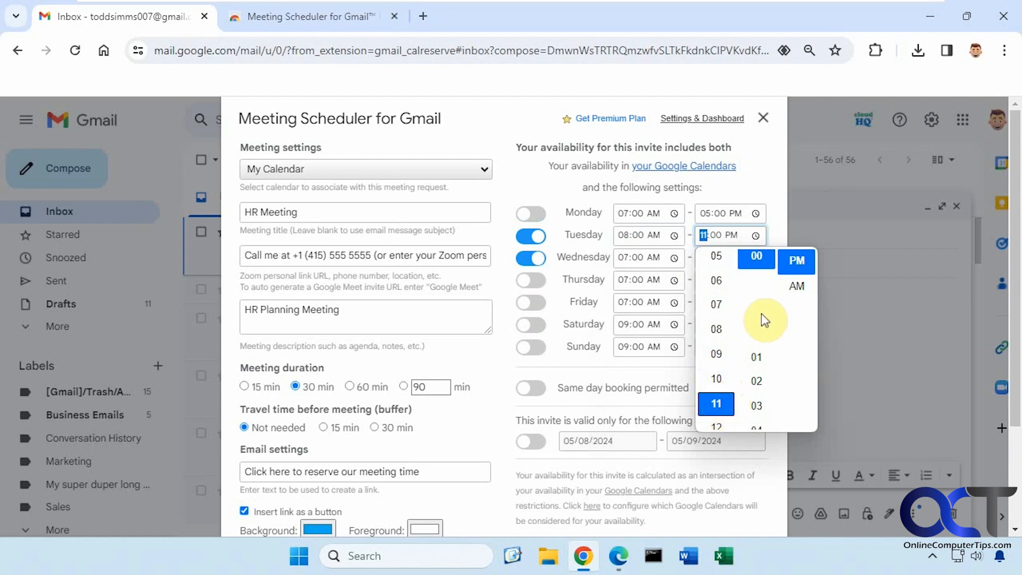
left_click(797, 286)
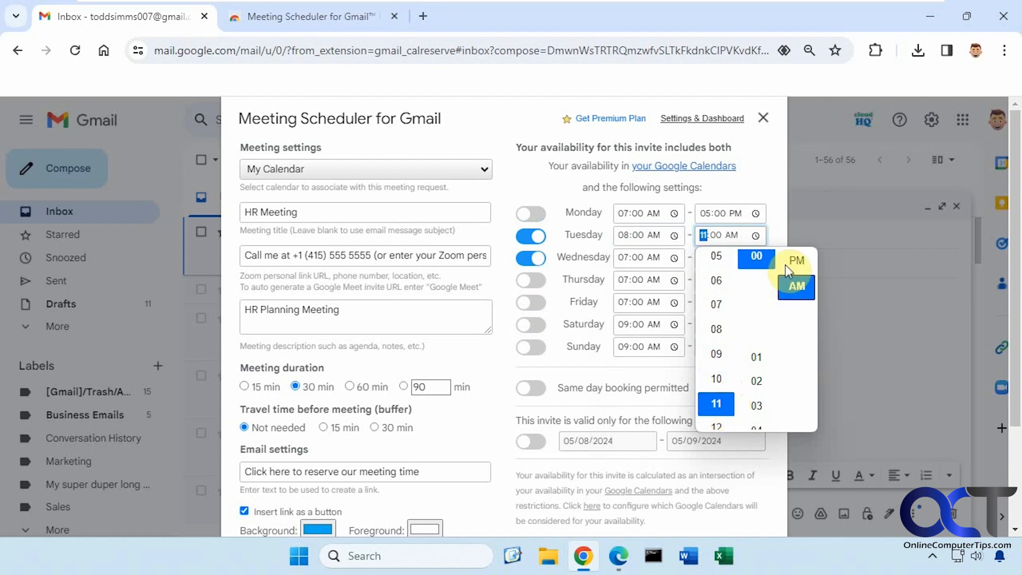
left_click(781, 213)
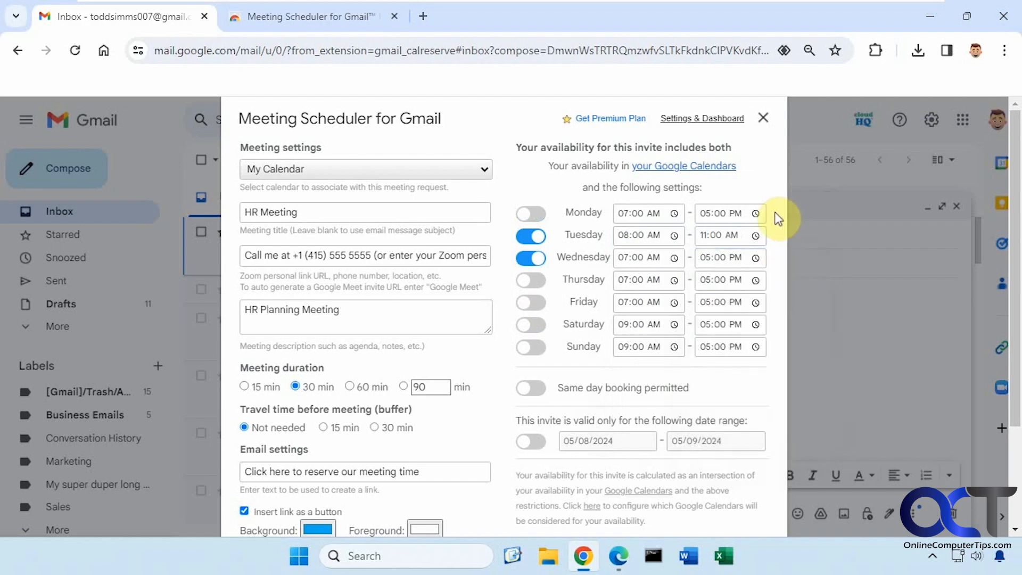
Set Wednesday's availability for the invite to 12:00 PM through 03:00 PM
left_click(673, 259)
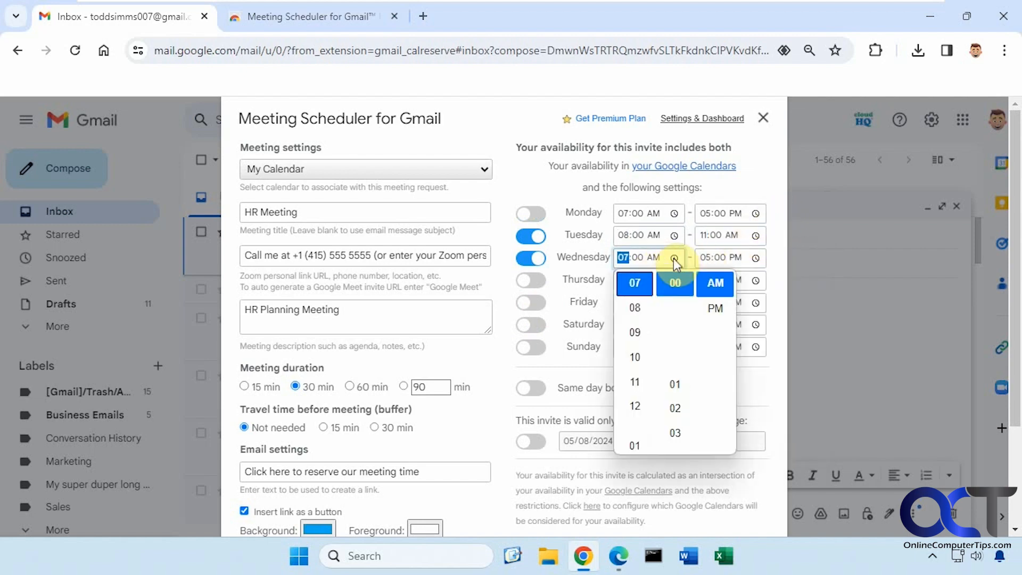
left_click(635, 400)
left_click(716, 308)
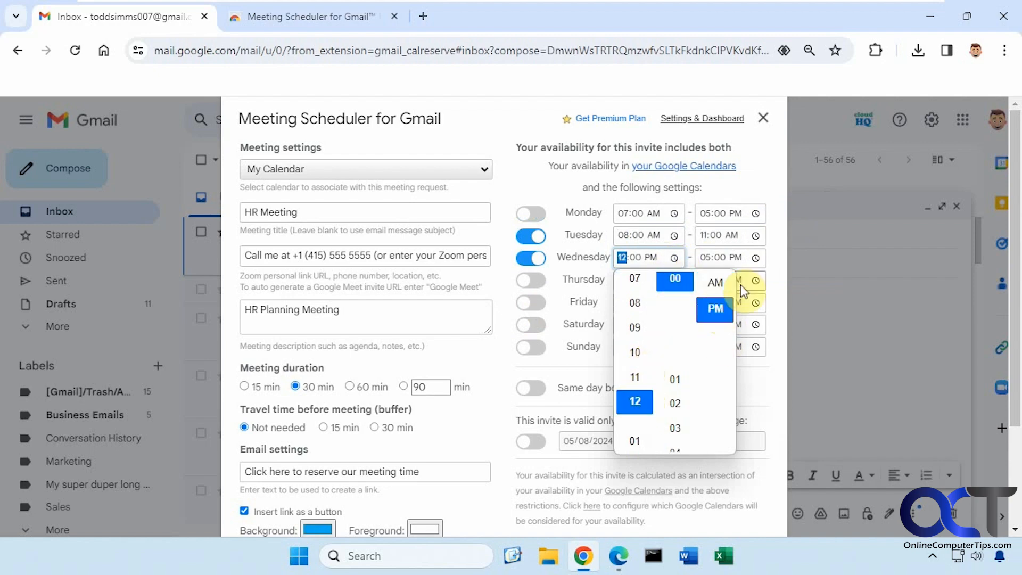
left_click(756, 259)
left_click(754, 259)
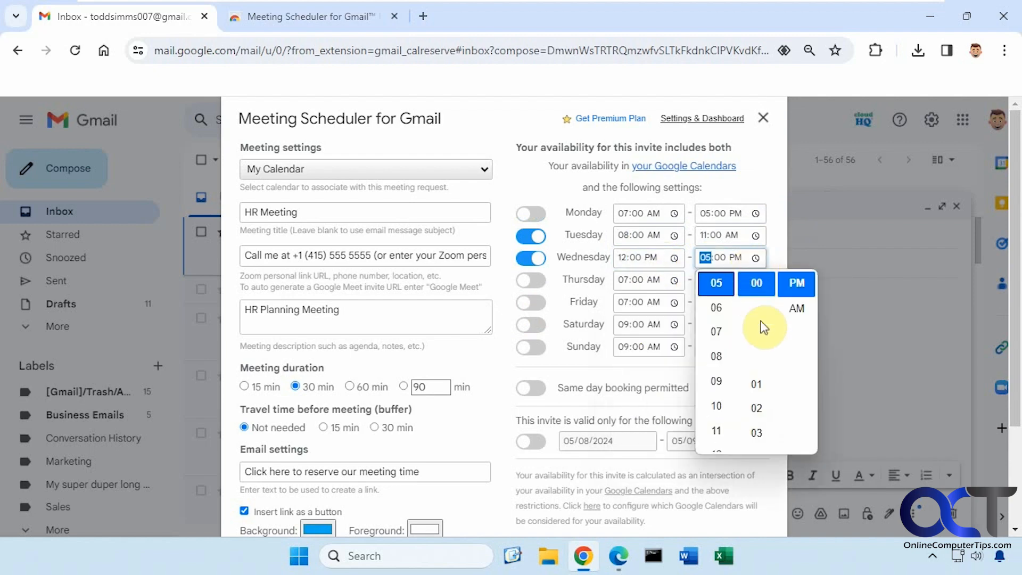
scroll(724, 414, "down", 2)
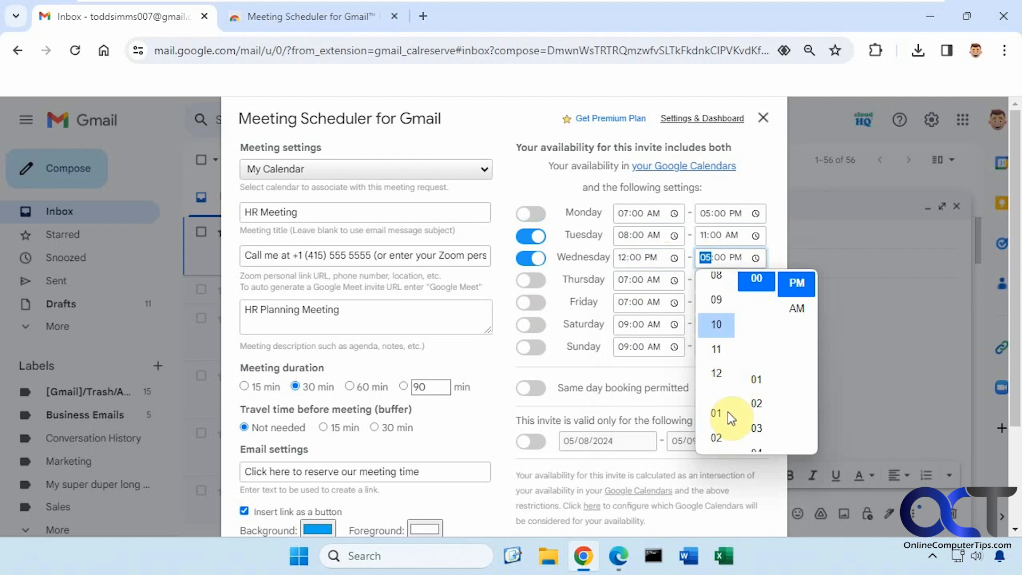
scroll(725, 412, "down", 2)
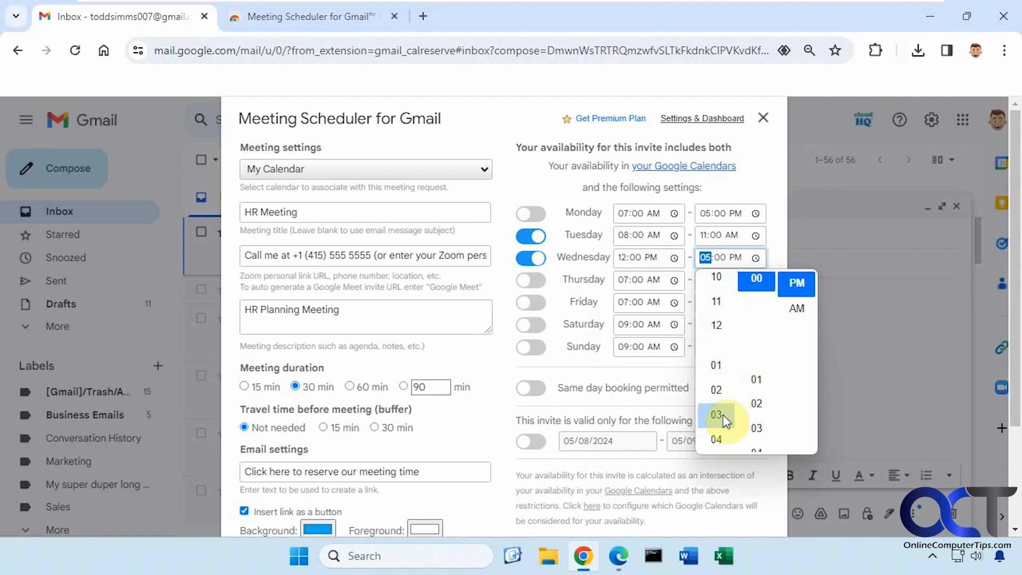
left_click(795, 284)
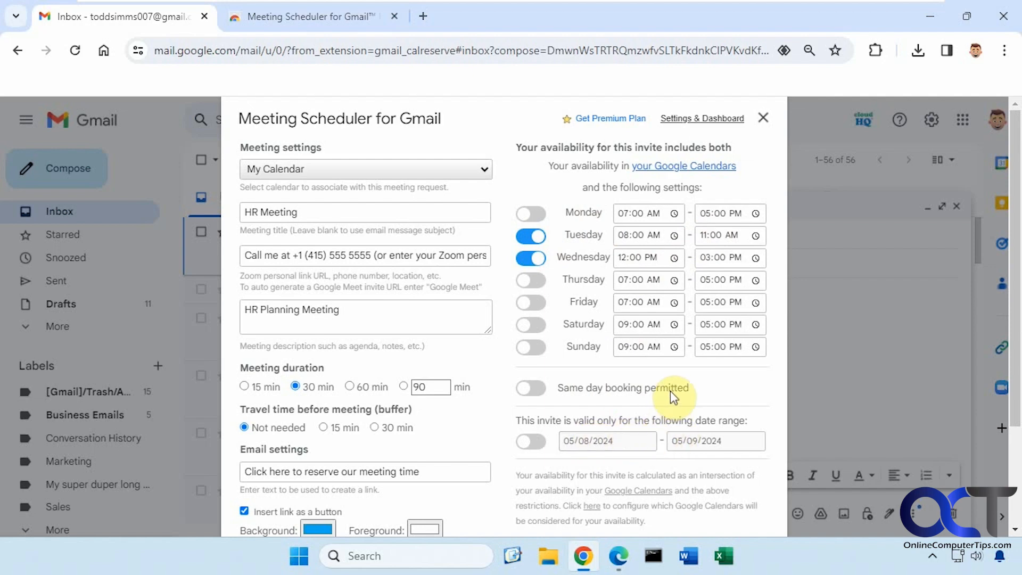
Insert the meeting invite link into the HR Meeting email and send it
scroll(670, 391, "down", 3)
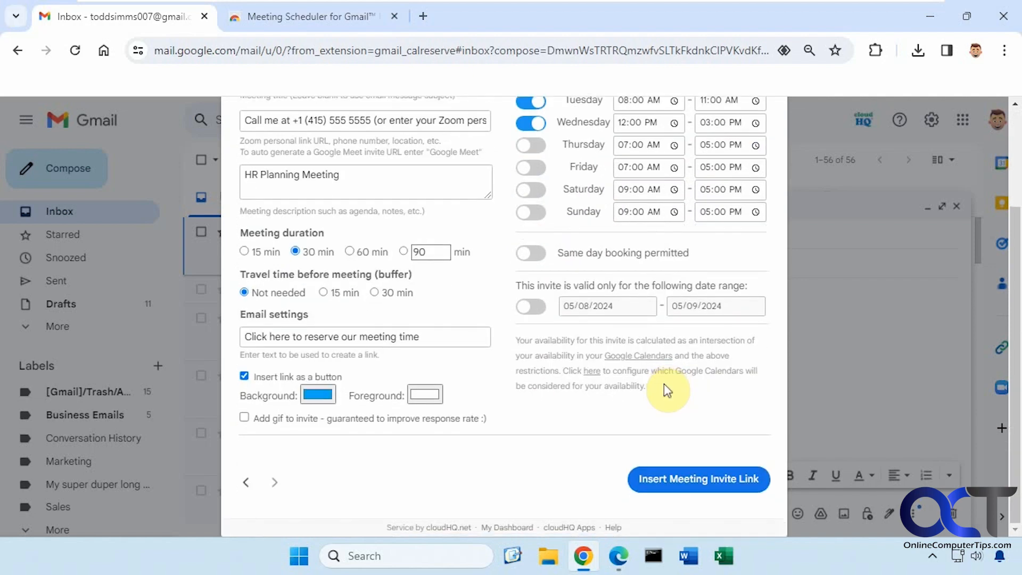
left_click(691, 482)
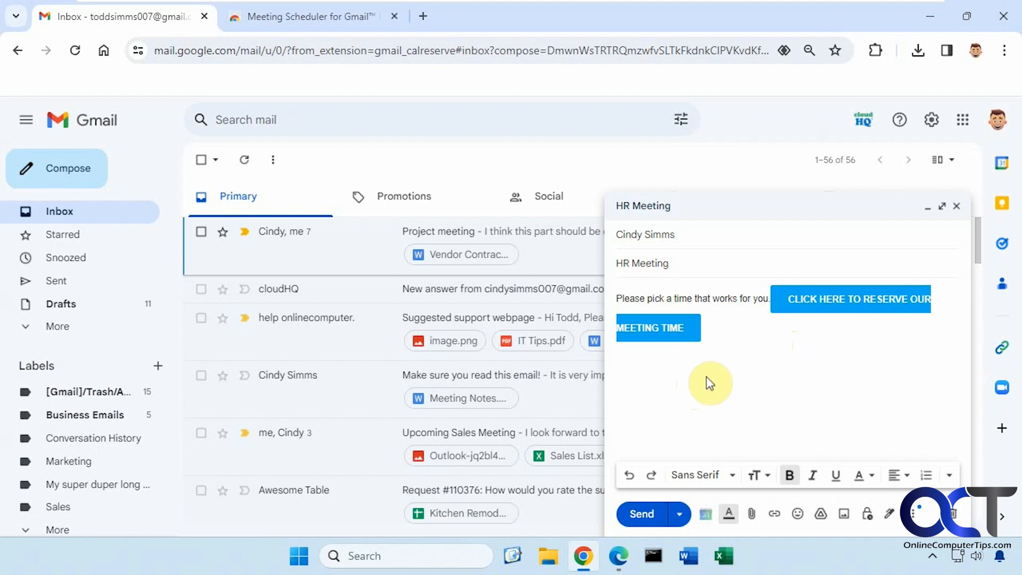
left_click(643, 513)
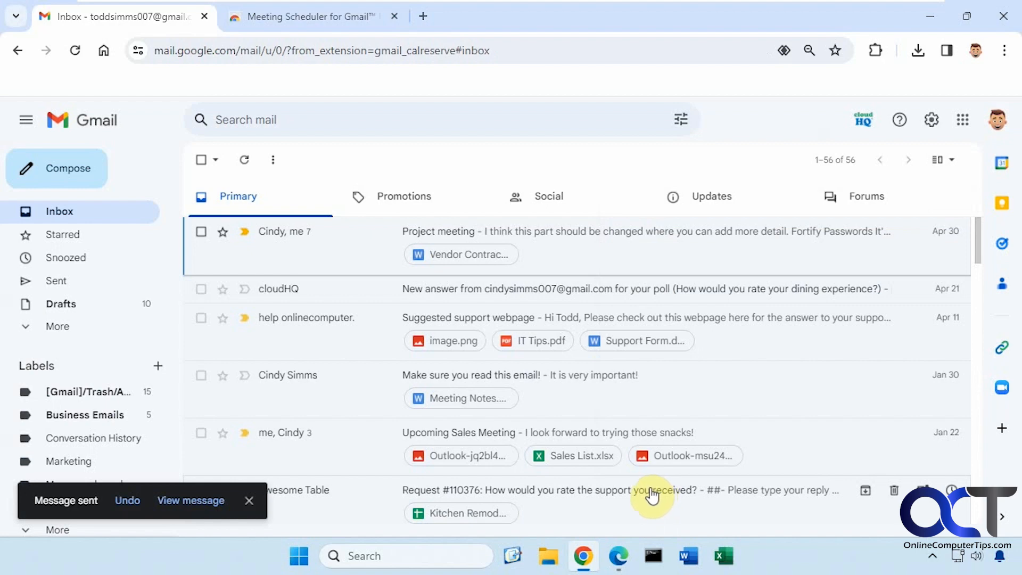
Switch to the recipient's Gmail in Edge, refresh the inbox and follow the reservation link in the HR Meeting email
left_click(619, 562)
left_click(277, 128)
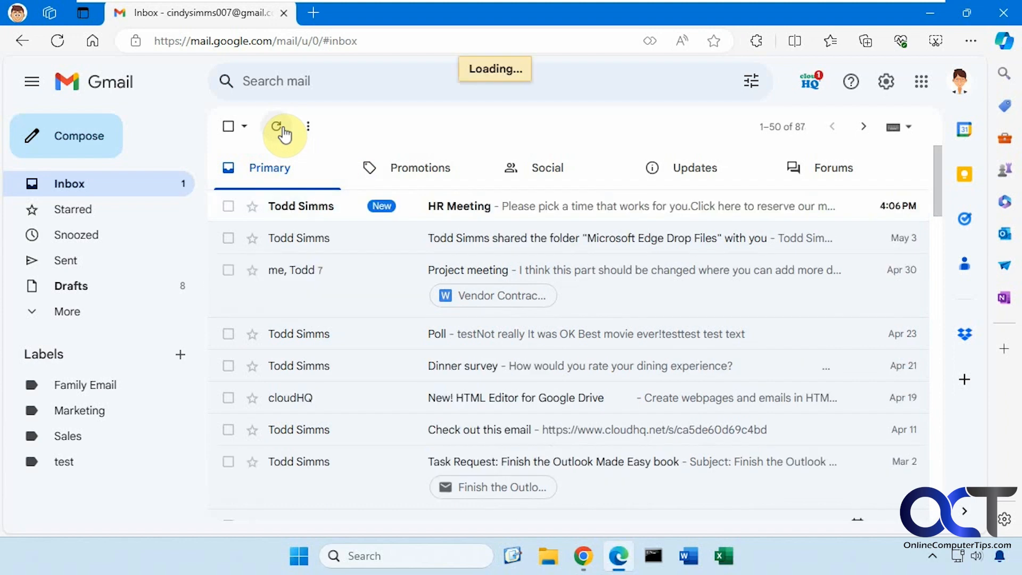
left_click(459, 207)
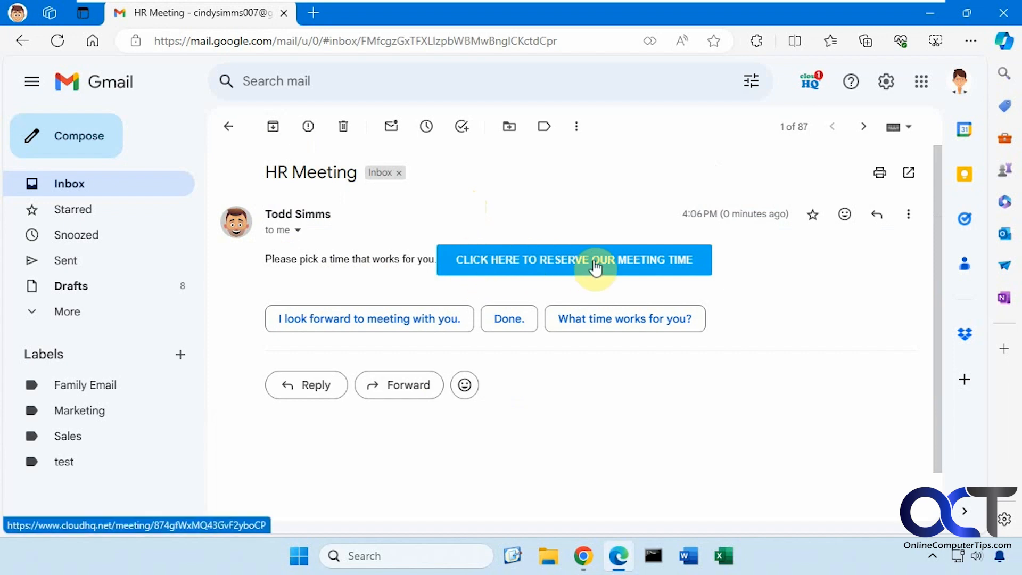
left_click(538, 271)
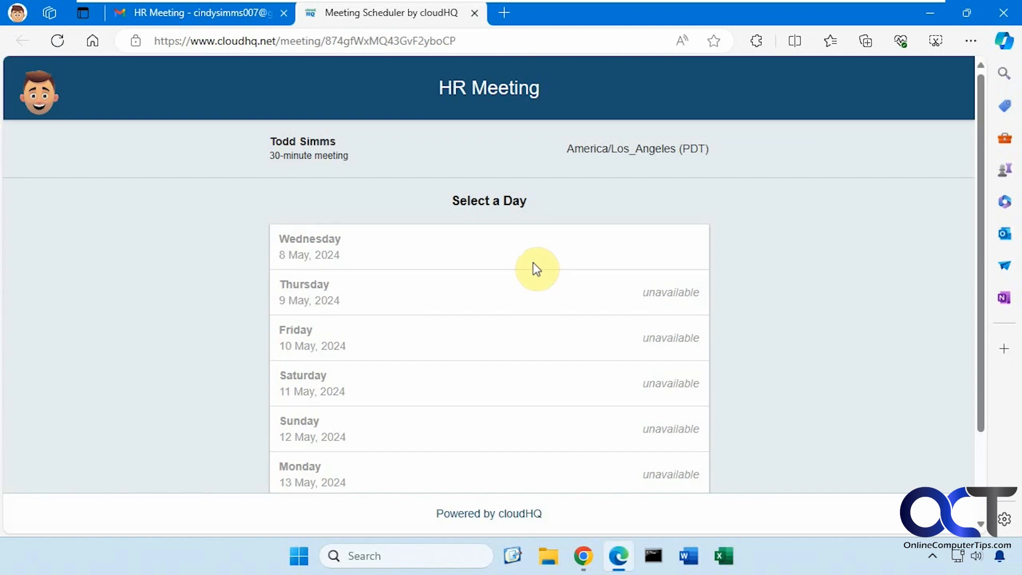
Advance to the days after 14 May and check the times offered on Wednesday, 15 May, 2024, returning to the day list
scroll(564, 286, "down", 3)
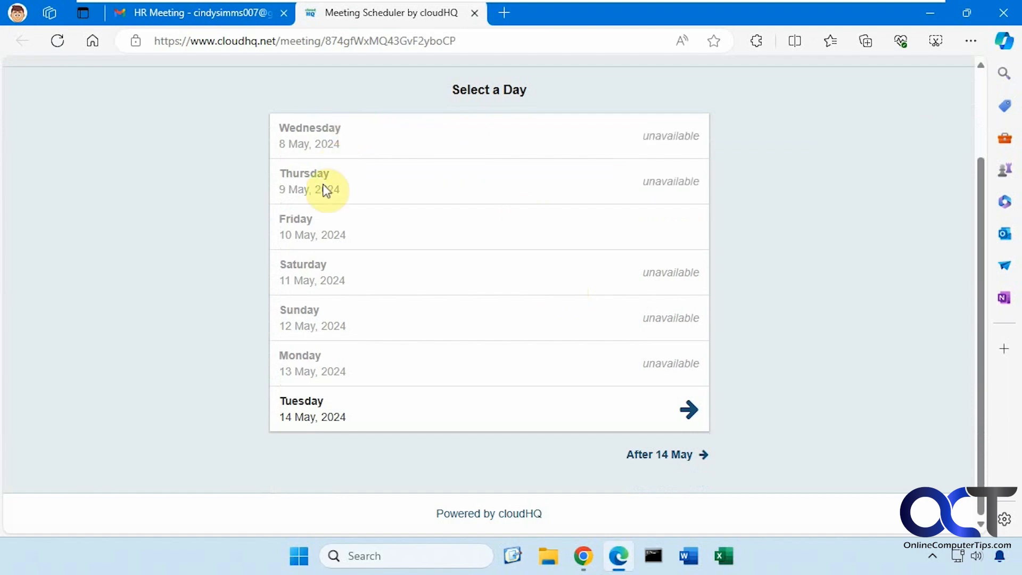
left_click(627, 453)
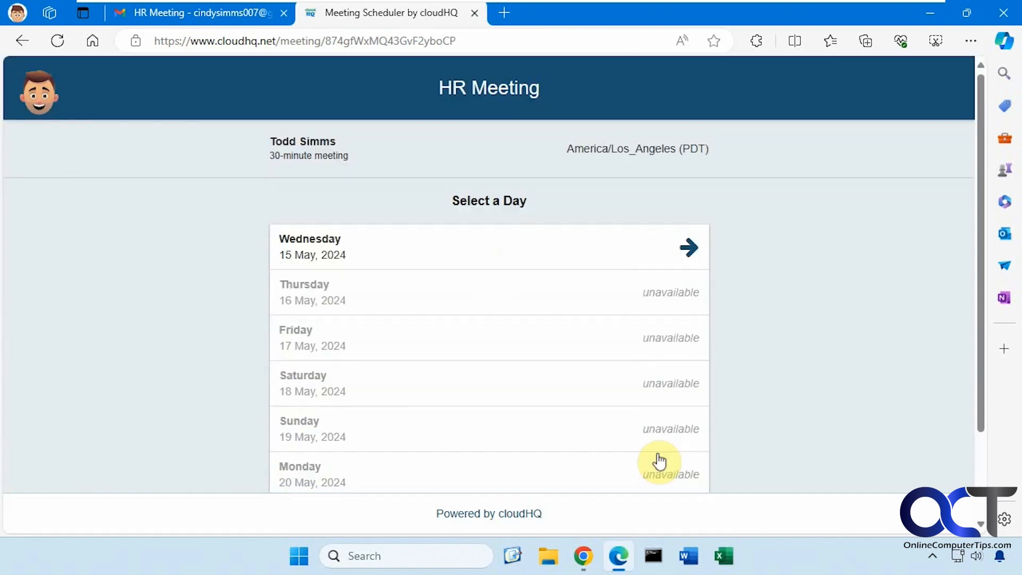
left_click(594, 254)
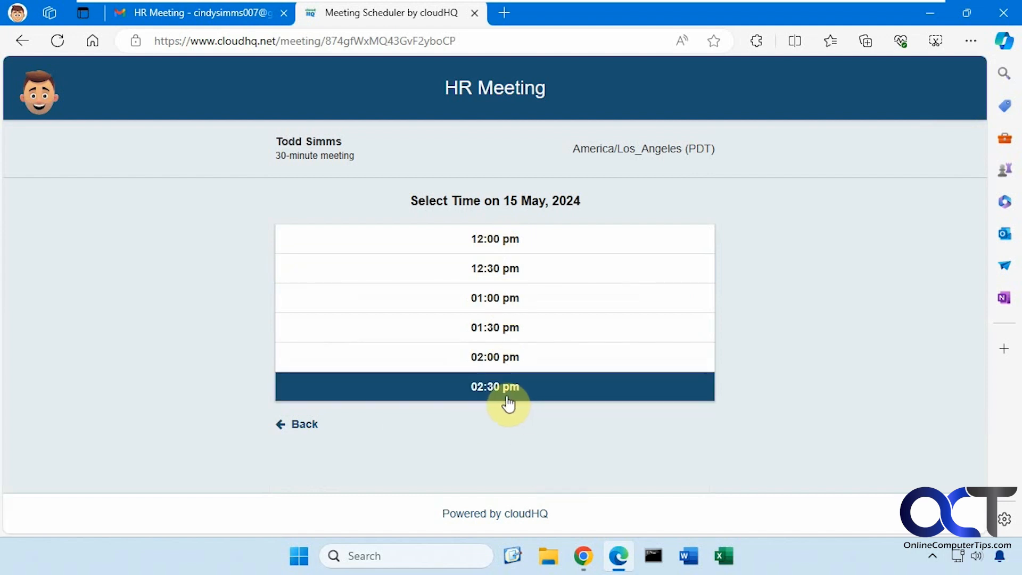
left_click(309, 430)
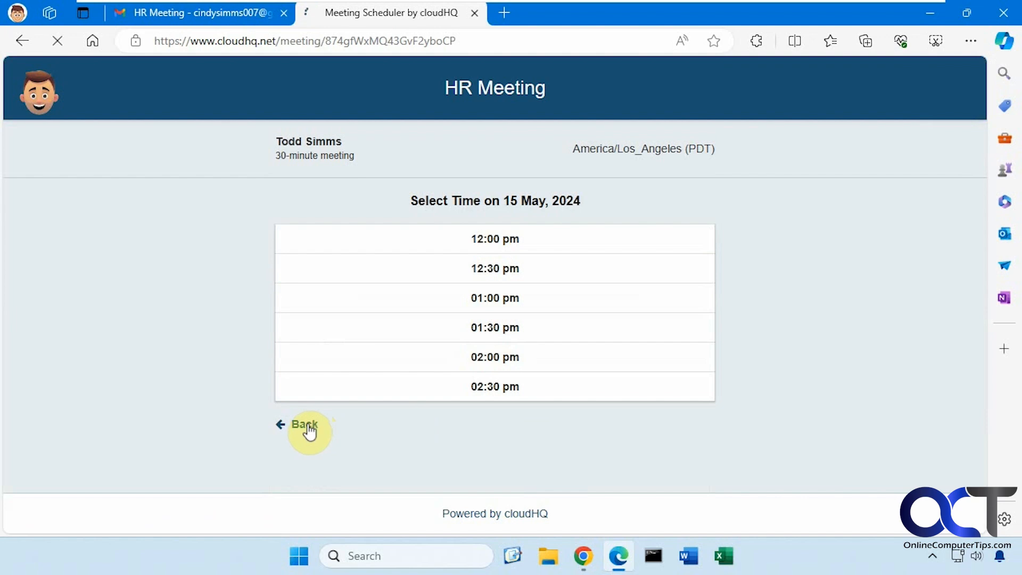
Book the HR Meeting for Tuesday, 21 May, 2024 at 09:00 am
scroll(408, 400, "down", 1)
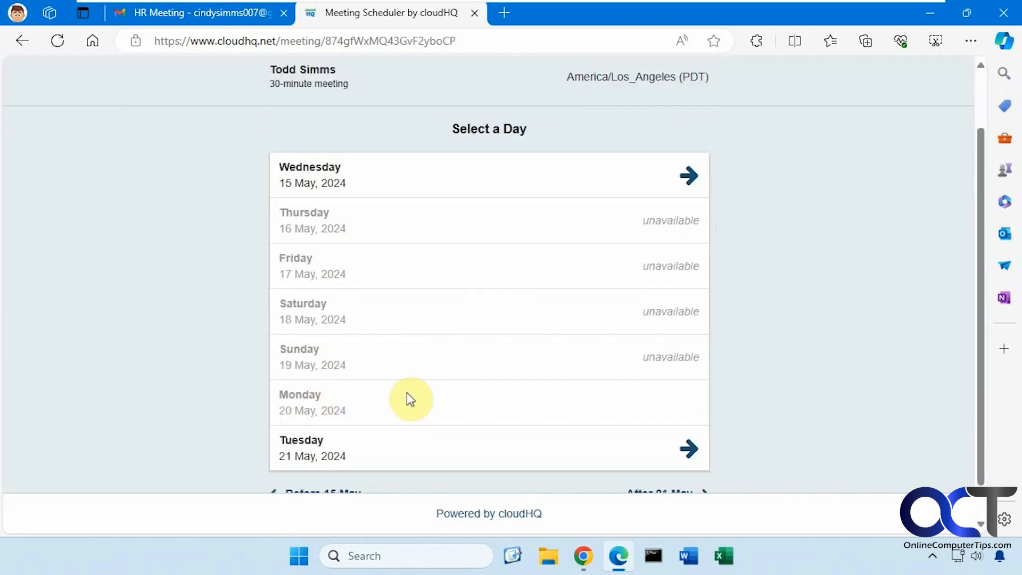
left_click(629, 452)
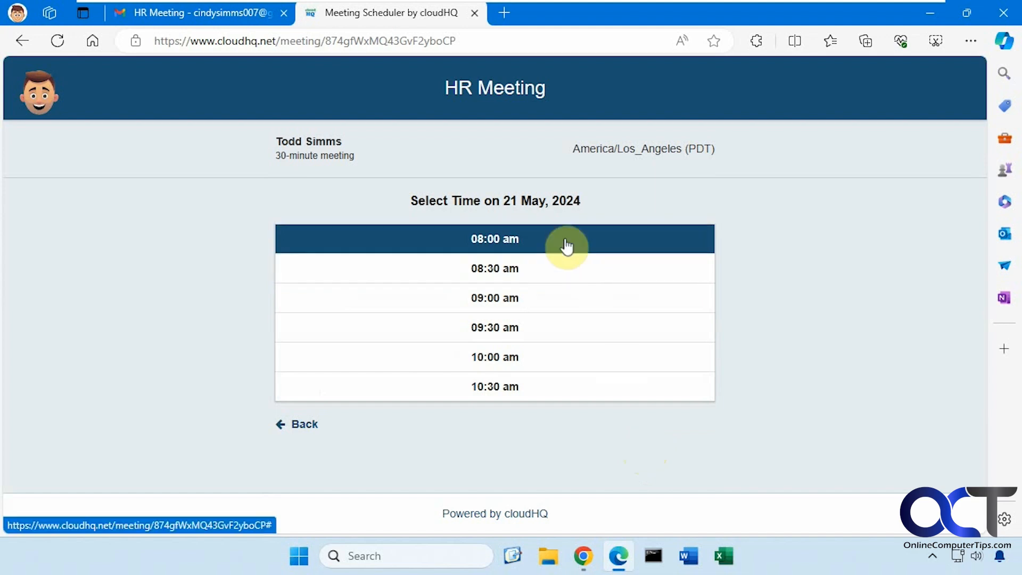
left_click(526, 309)
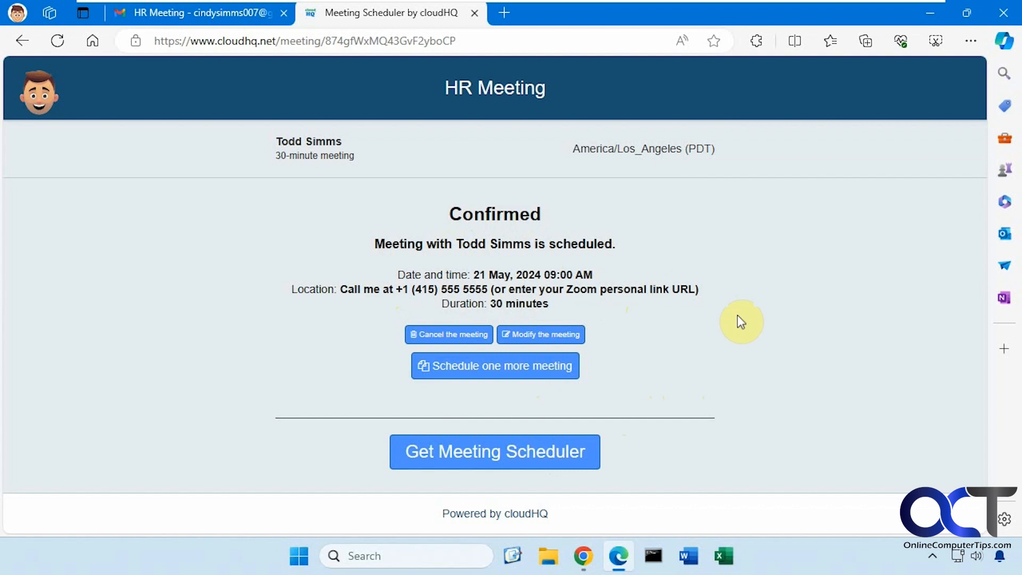
Switch to the organizer's Gmail in Chrome, refresh the inbox and read the email about the booked HR Meeting
left_click(584, 556)
left_click(246, 162)
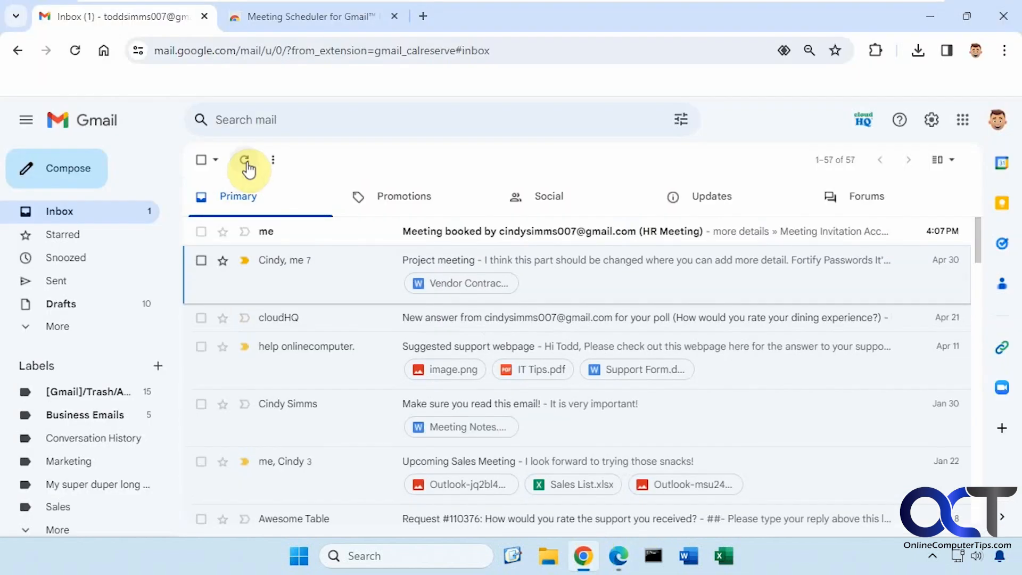
left_click(482, 237)
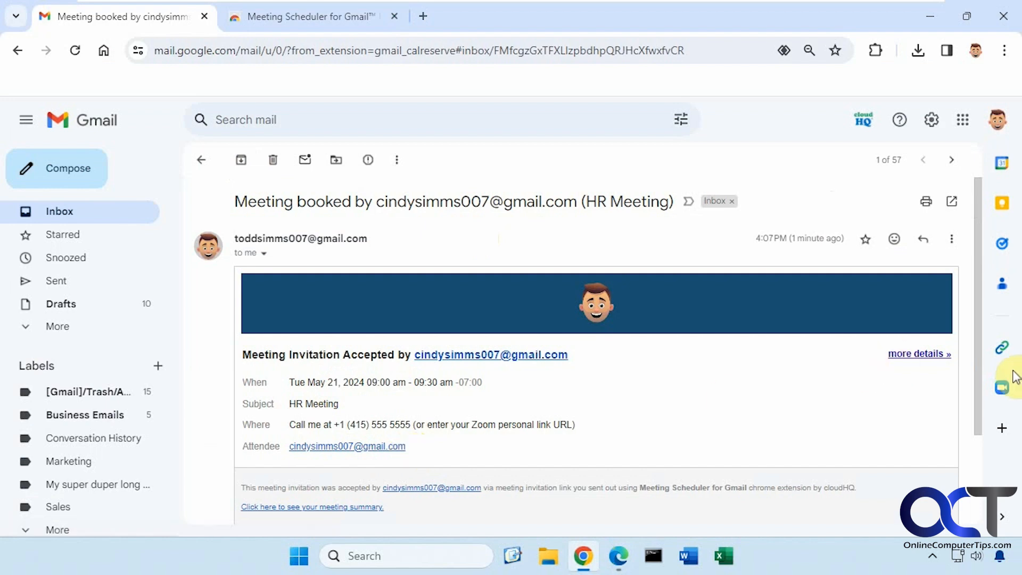
left_click_drag(981, 356, 984, 421)
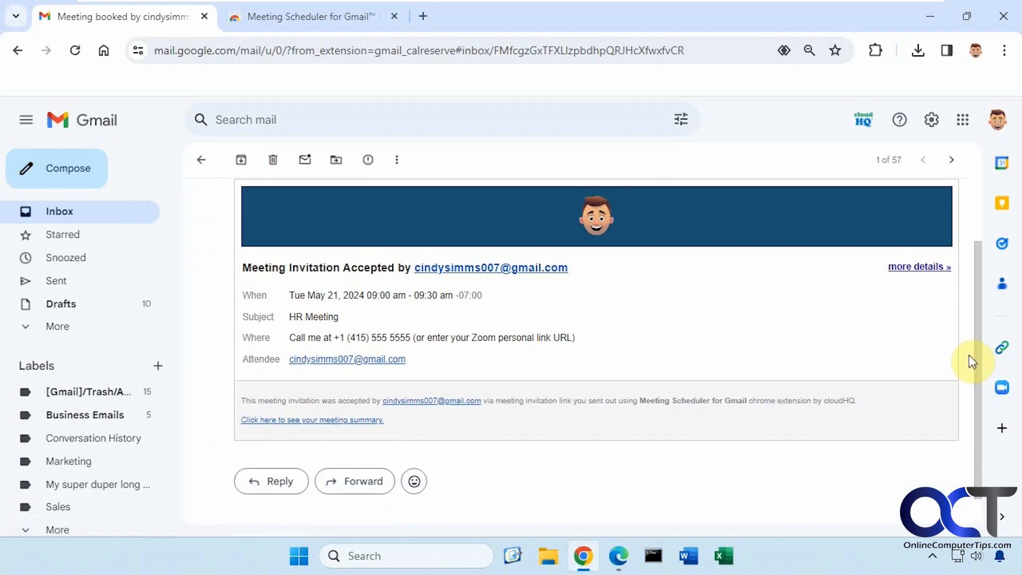
View the HR Meeting's details in Google Calendar from the booking email, close them and return to the email
left_click(926, 267)
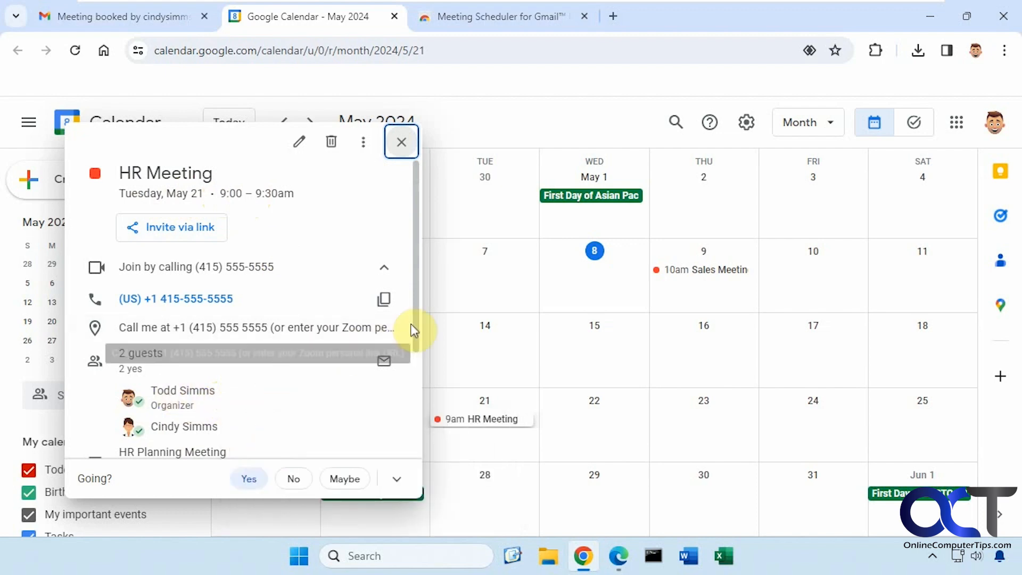
left_click_drag(415, 326, 332, 423)
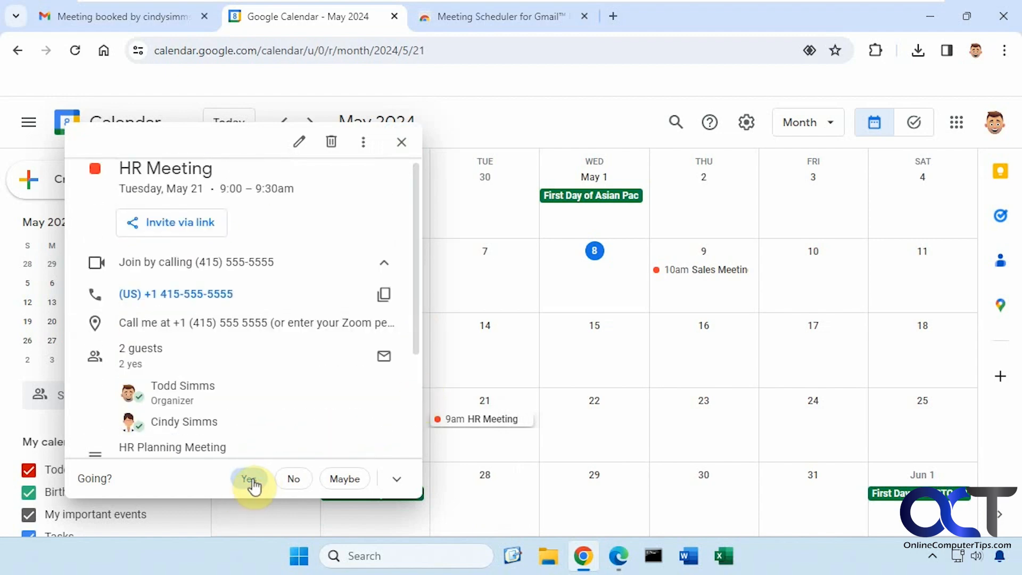
left_click(401, 142)
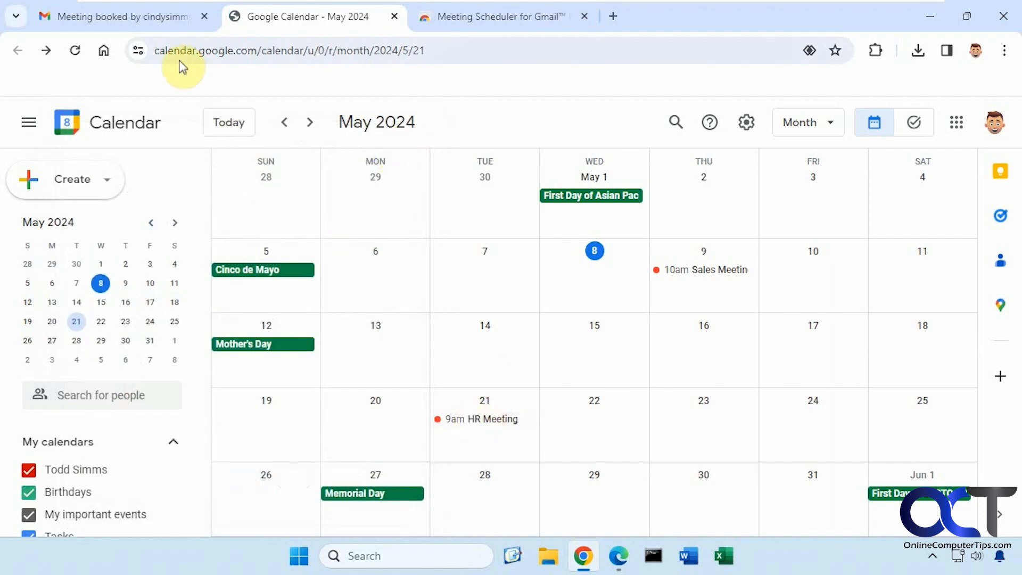
left_click(155, 17)
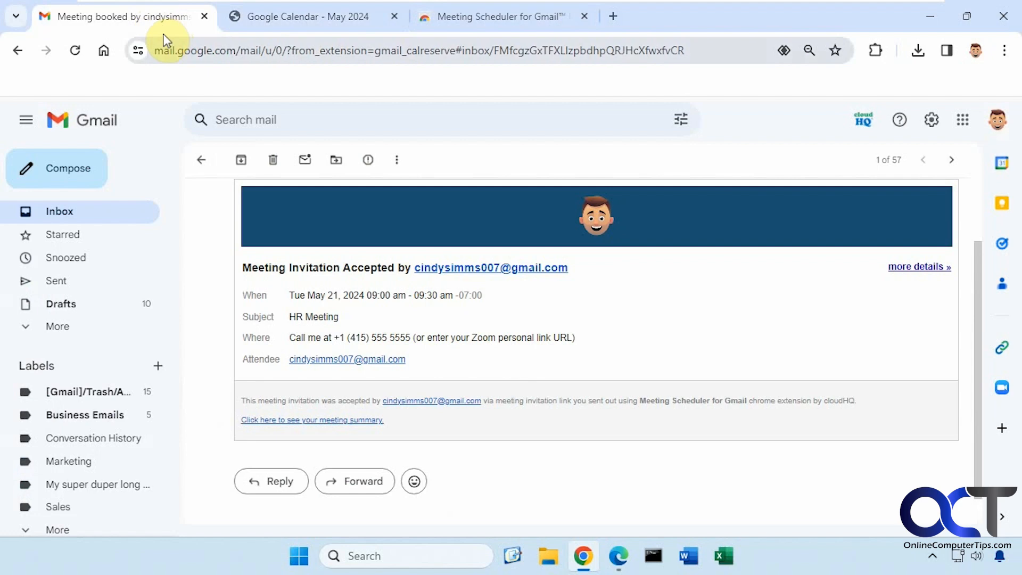
Switch to Edge and open Google Calendar from the recipient's Gmail
left_click(617, 556)
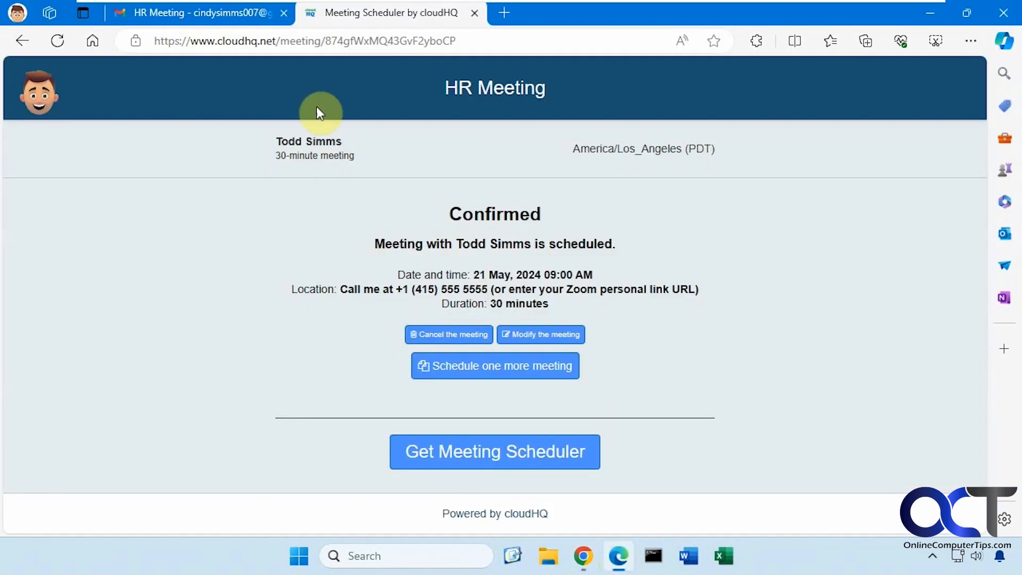
left_click(225, 16)
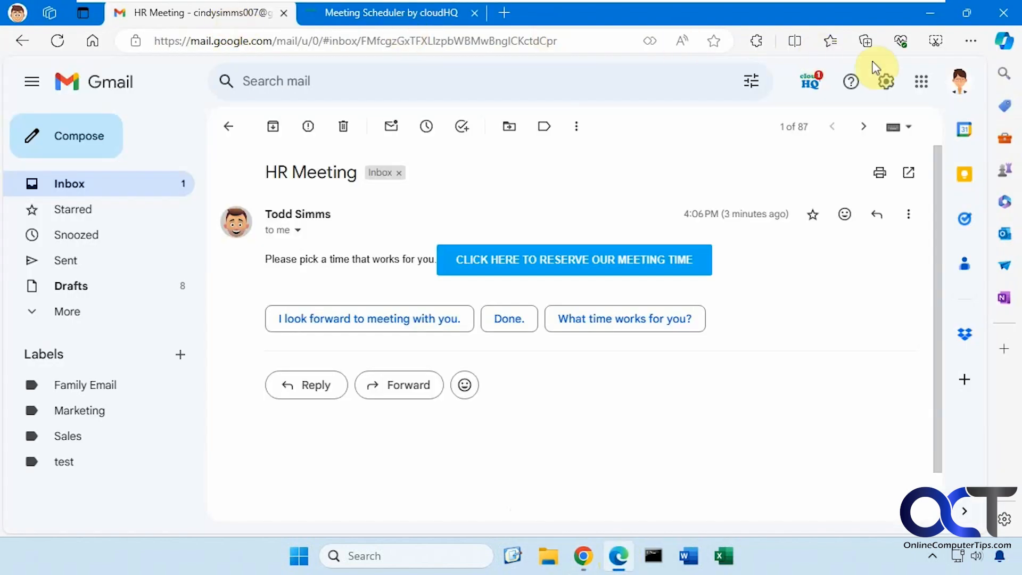
left_click(921, 82)
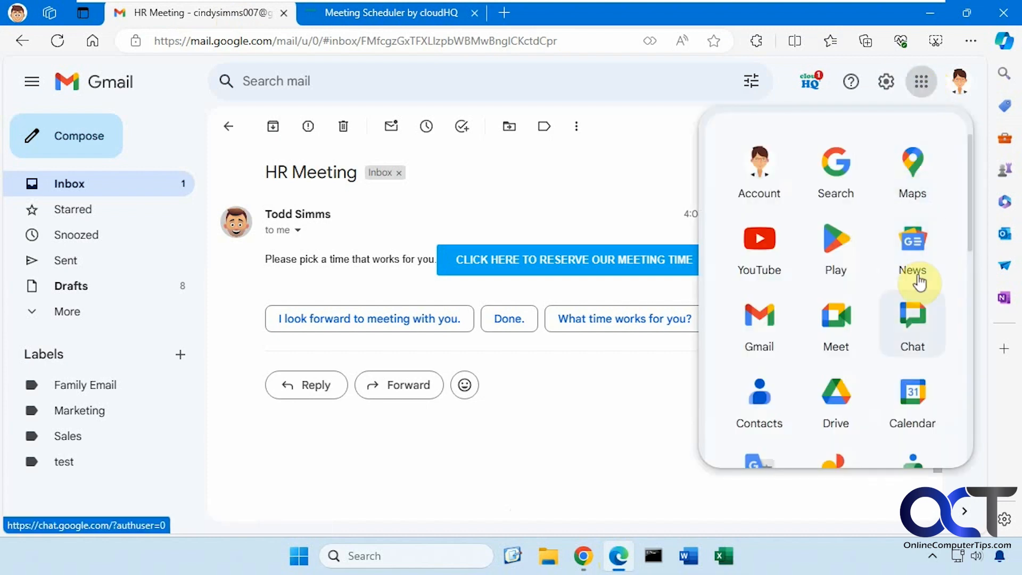
left_click(915, 418)
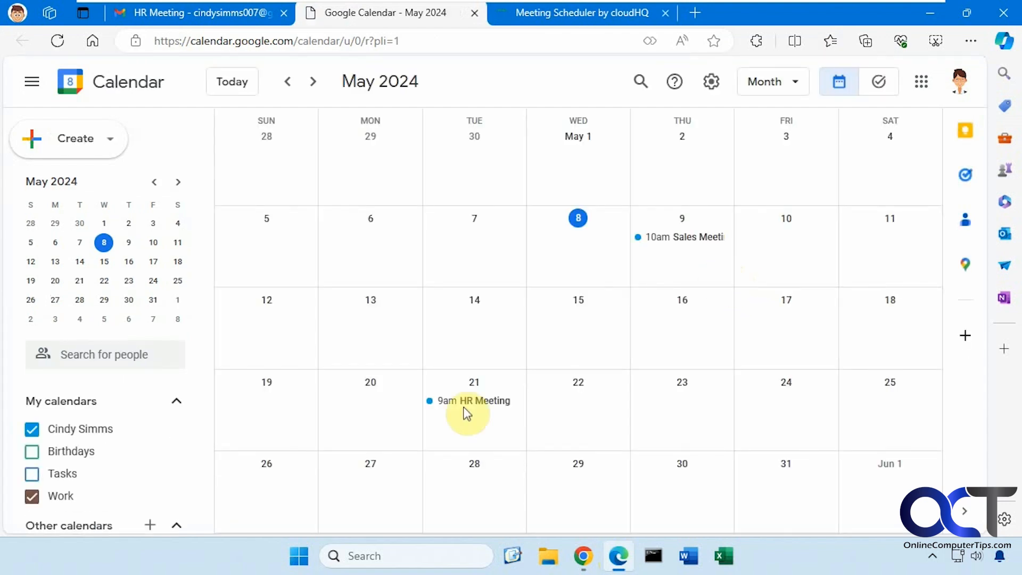
Open the HR Meeting event on May 21 and examine its description down to the link for modifying or cancelling the meeting
left_click(475, 406)
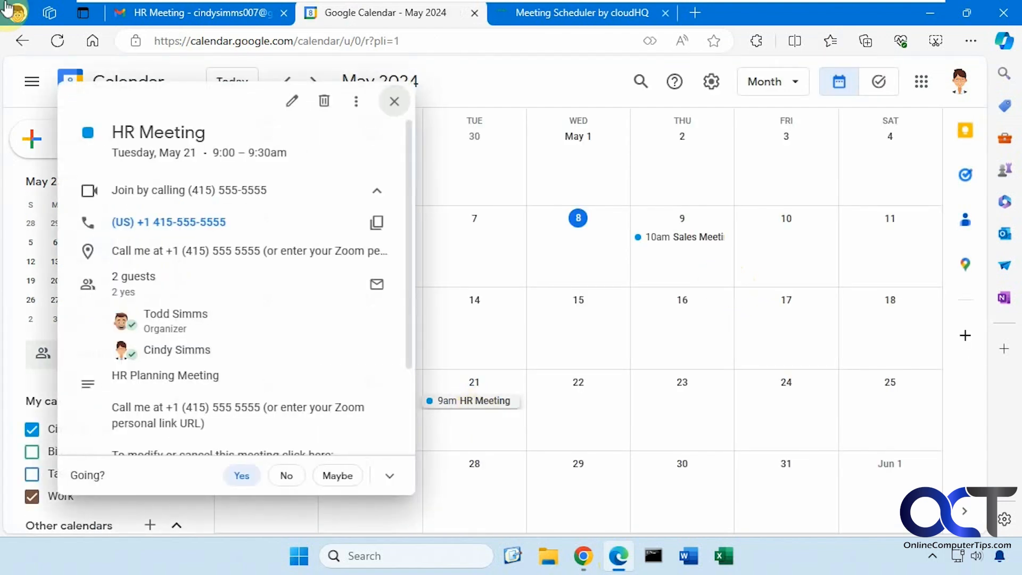
left_click_drag(409, 304, 409, 380)
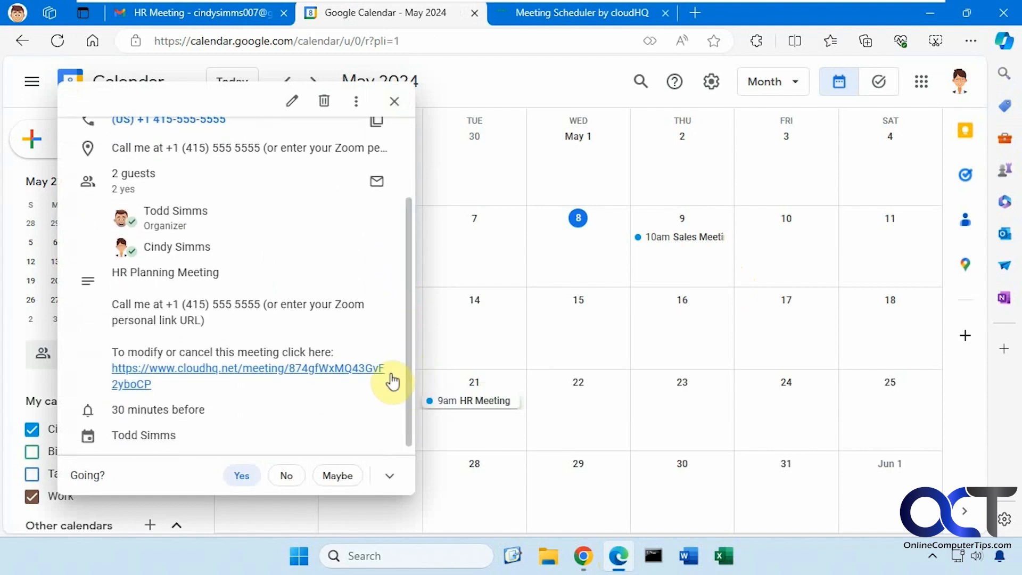
left_click(183, 372)
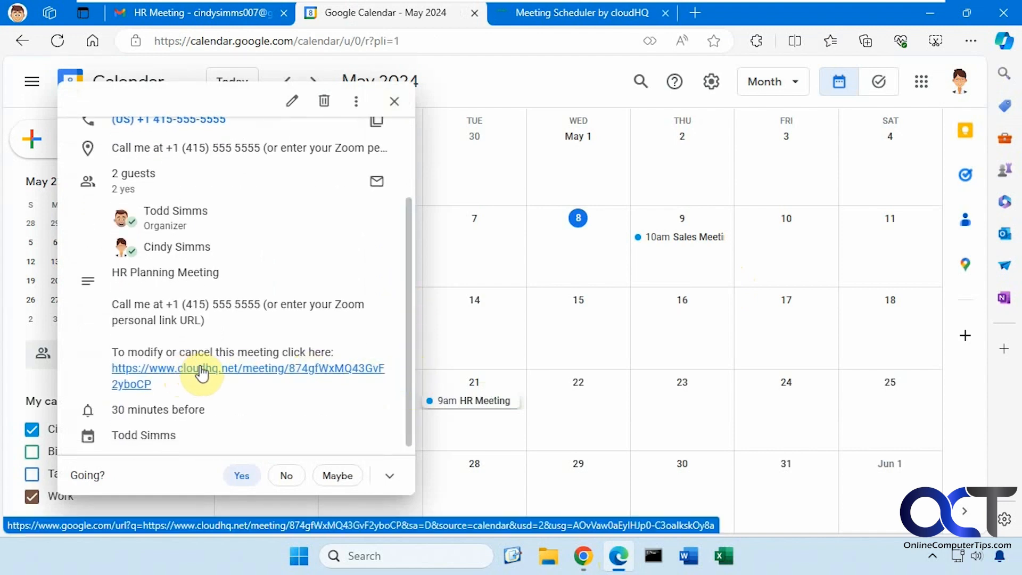